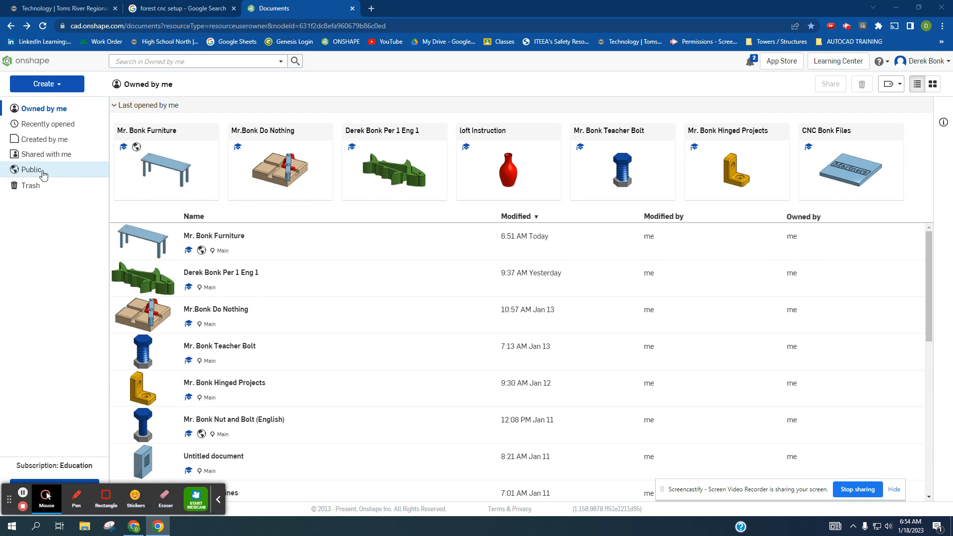
- Search the public documents for the teacher's name
click(43, 174)
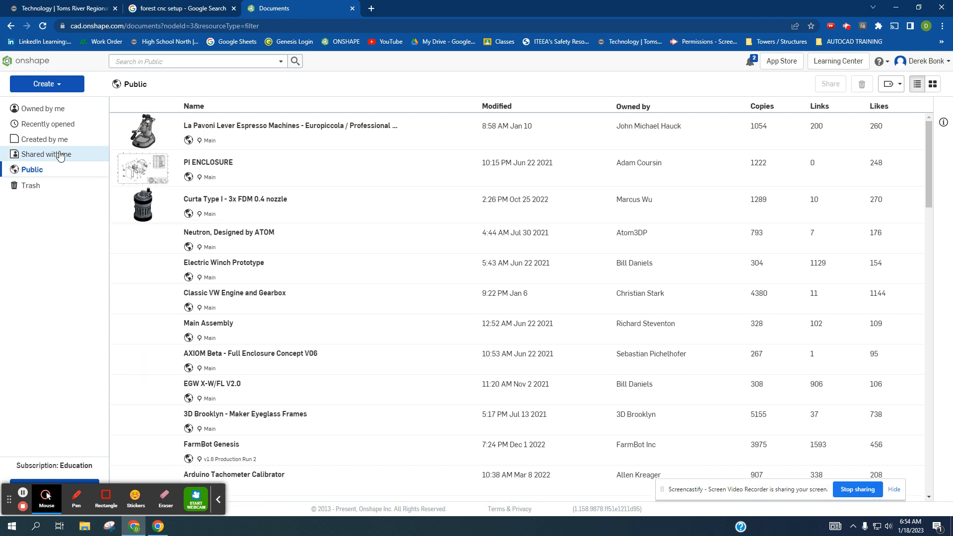
click(185, 62)
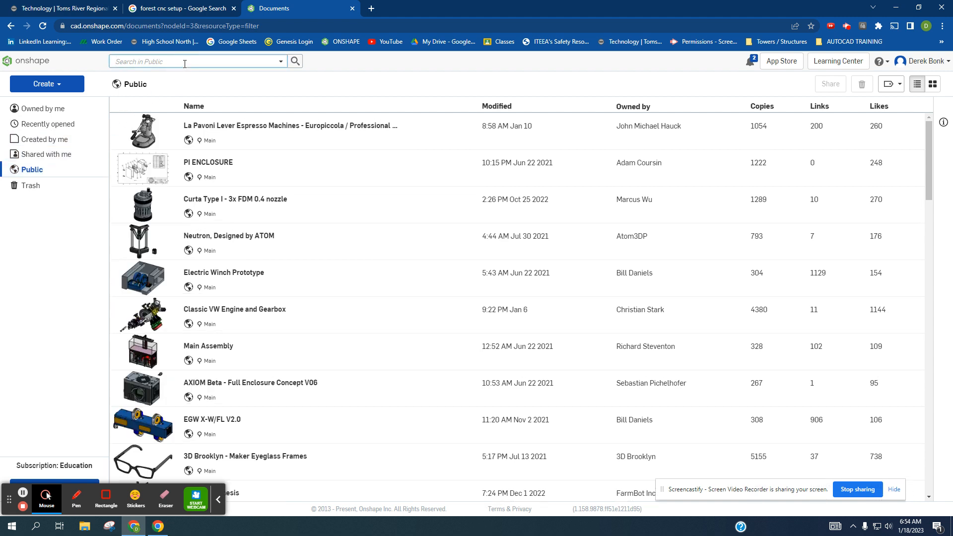
text(Mr. Bonk)
key(Return)
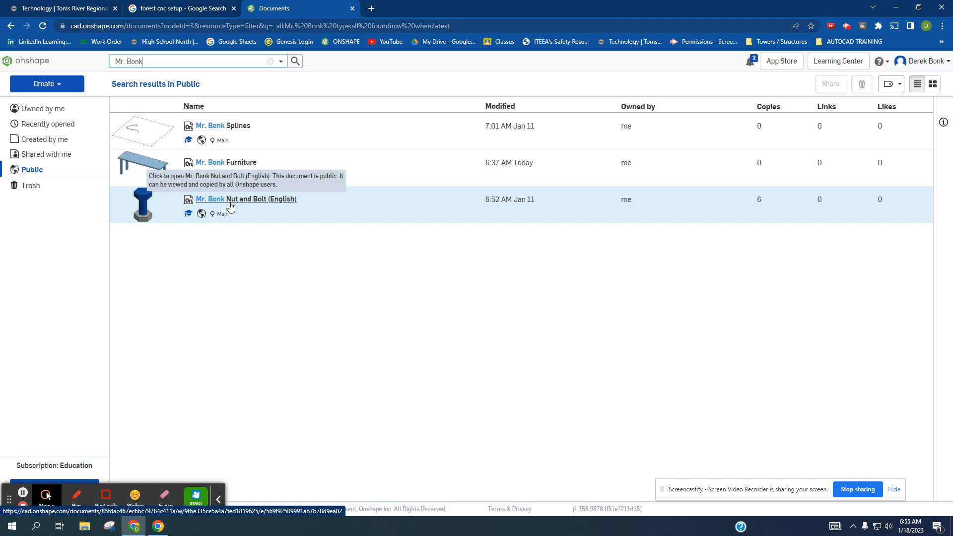
- Open the teacher's Furniture document from the search results
click(222, 168)
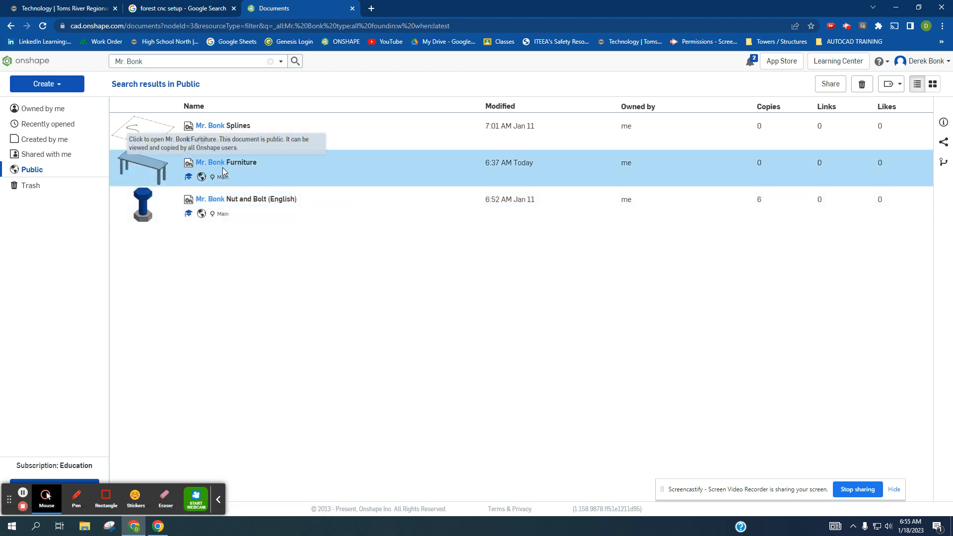
click(219, 167)
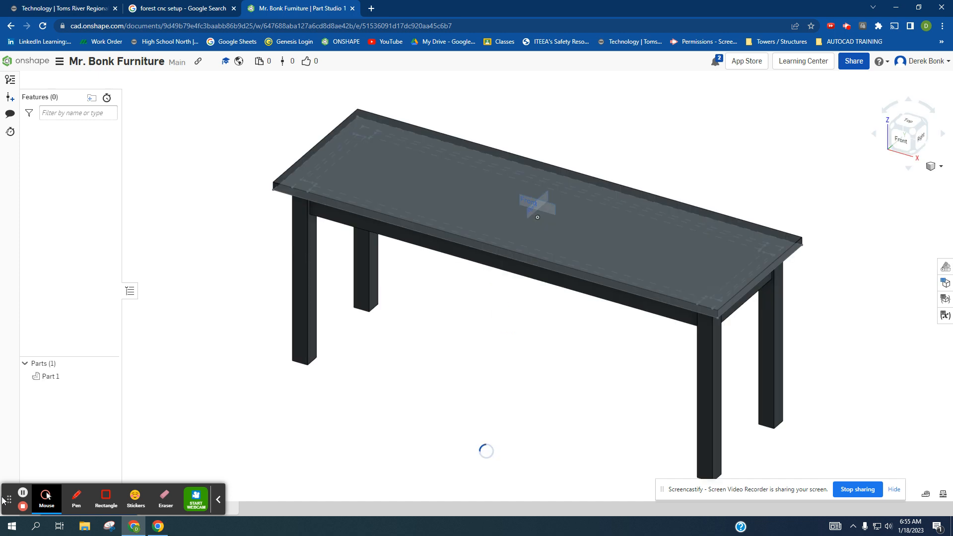
drag(9, 500, 870, 442)
right_drag(539, 357, 546, 334)
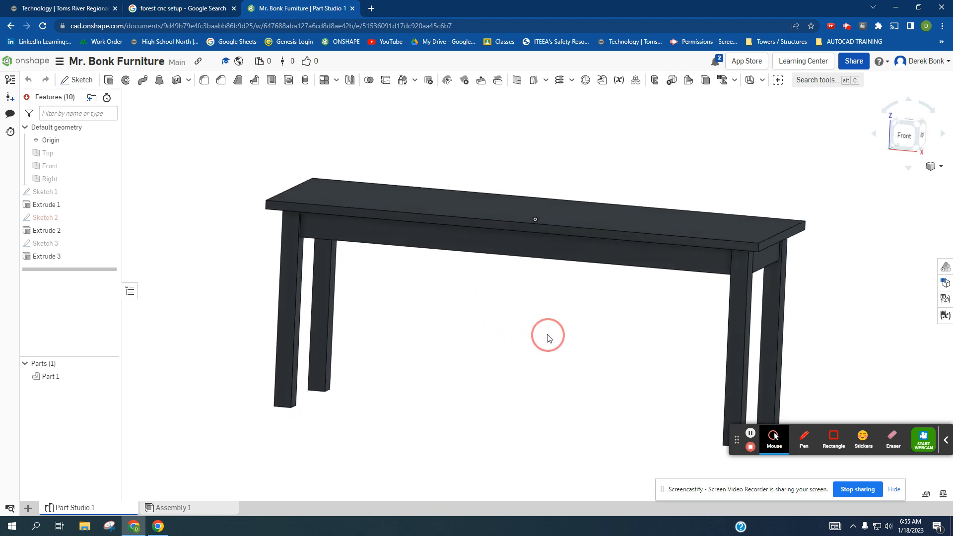
- Rename the Part Studio 1 tab with the teacher's name followed by V1
right_click(74, 509)
click(73, 417)
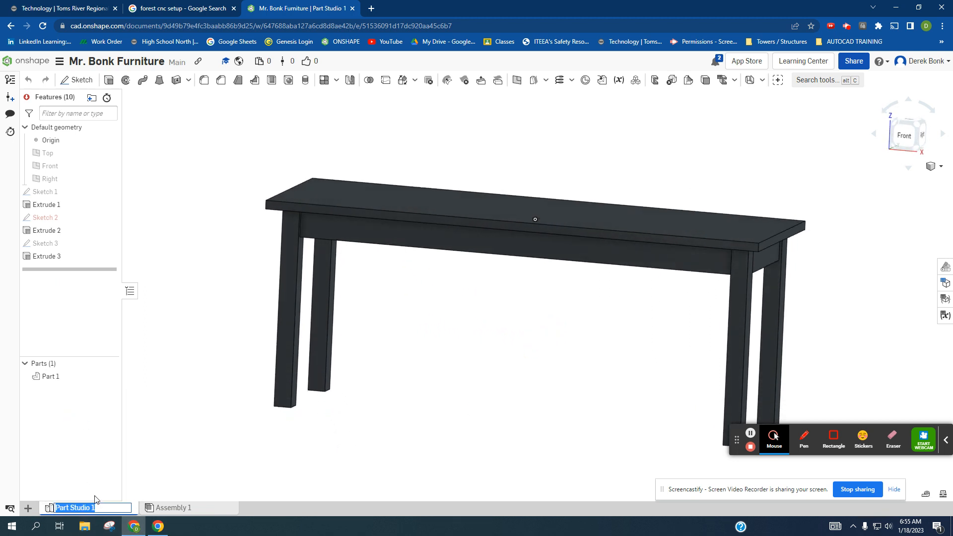
text(Mr. Bonk V1)
key(Return)
click(169, 454)
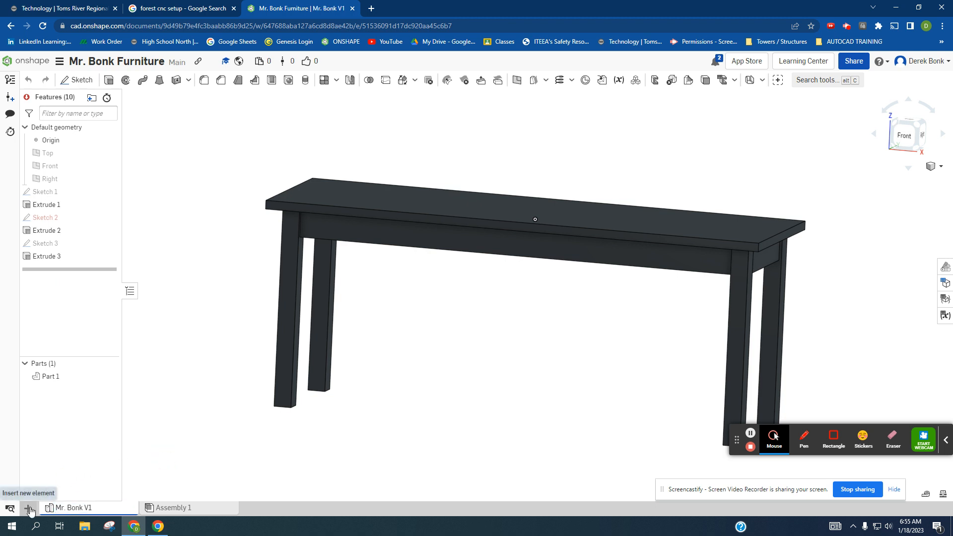
- Review the document's workspace units and accept them with inch as the default length unit
right_drag(265, 415, 265, 425)
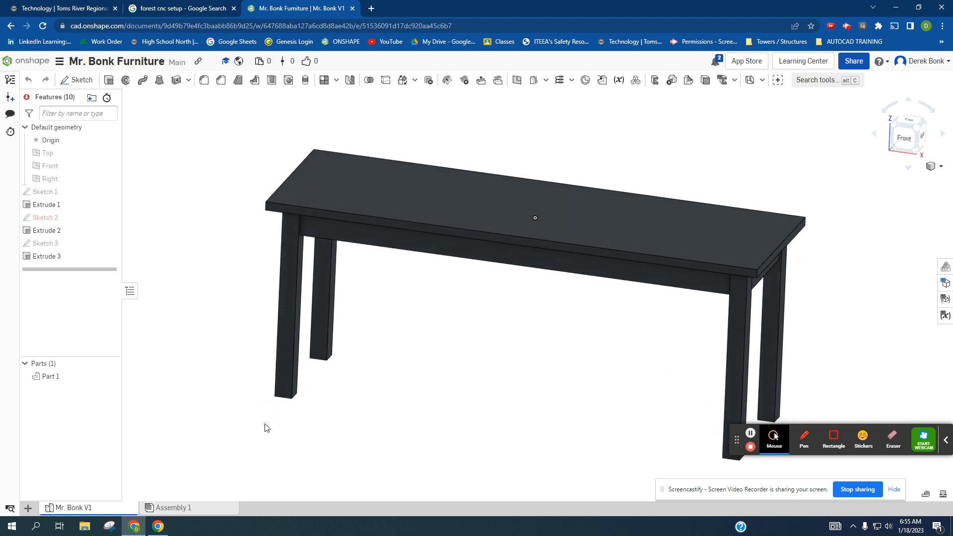
middle_drag(367, 403, 320, 378)
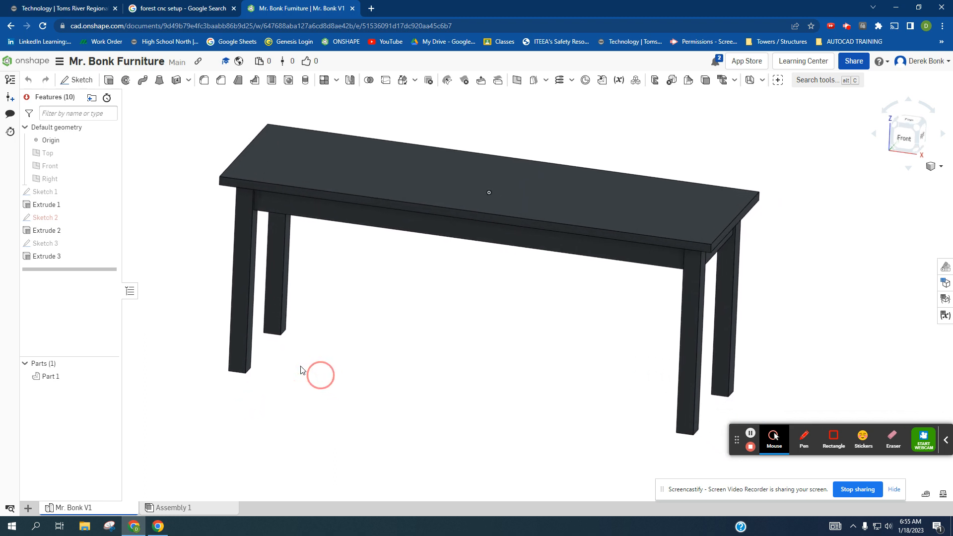
click(59, 61)
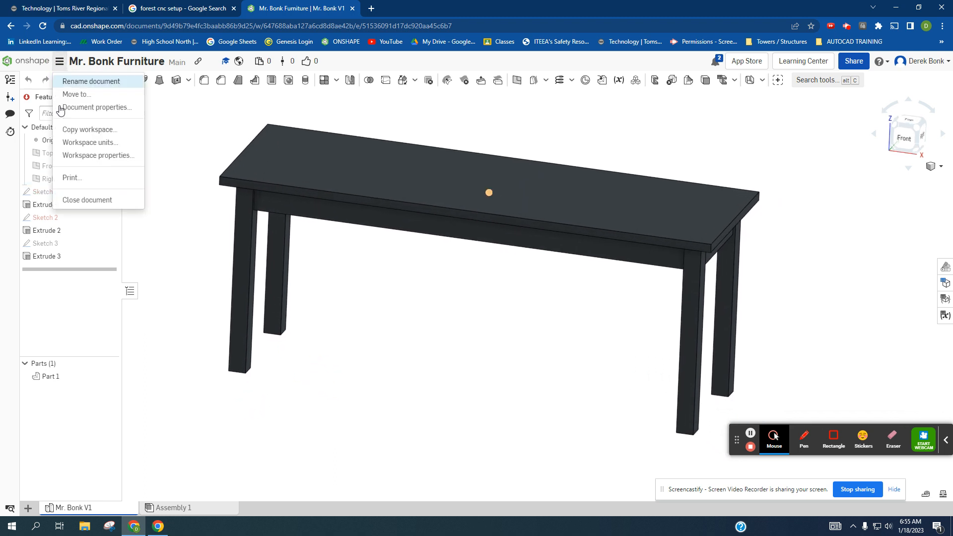
click(73, 143)
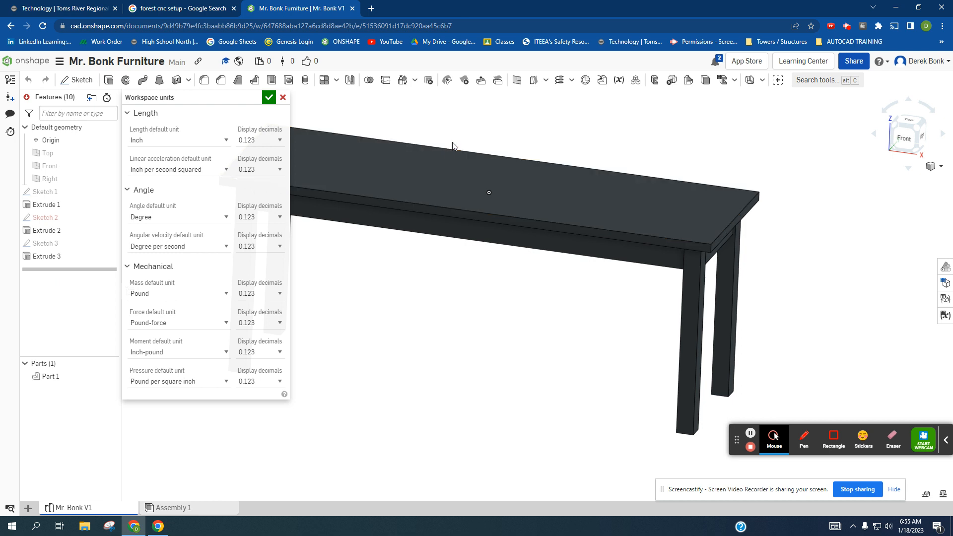
middle_drag(476, 130, 528, 134)
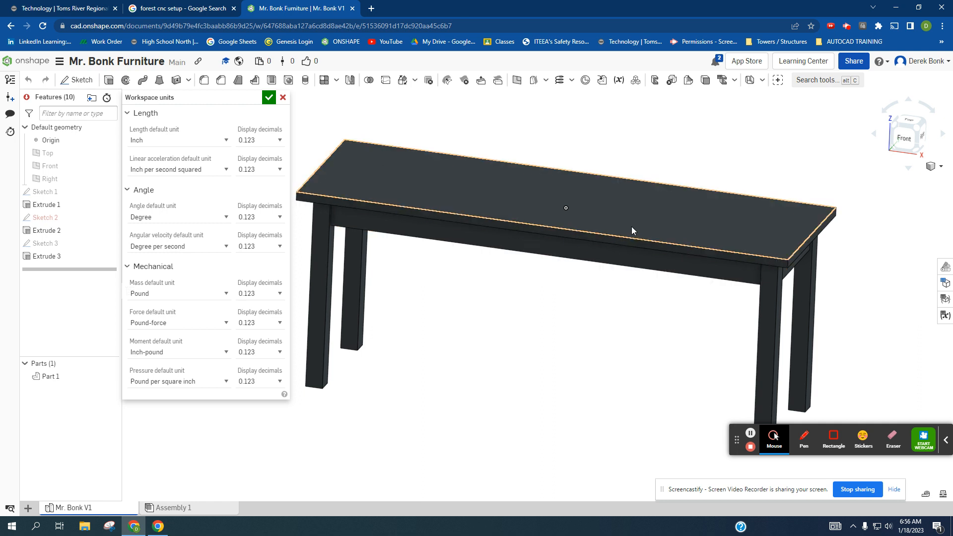
click(268, 98)
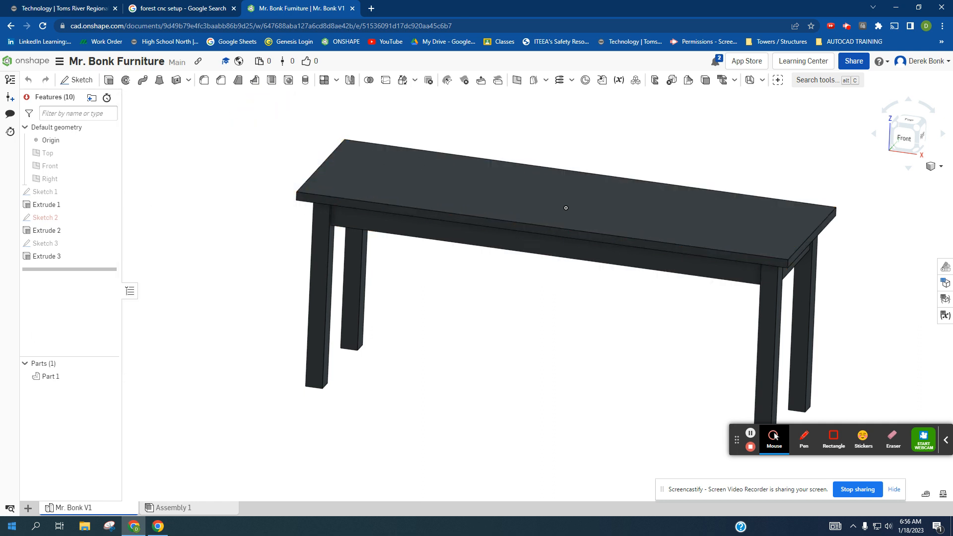
- Create a new Part Studio in the document and make it the active one
click(28, 508)
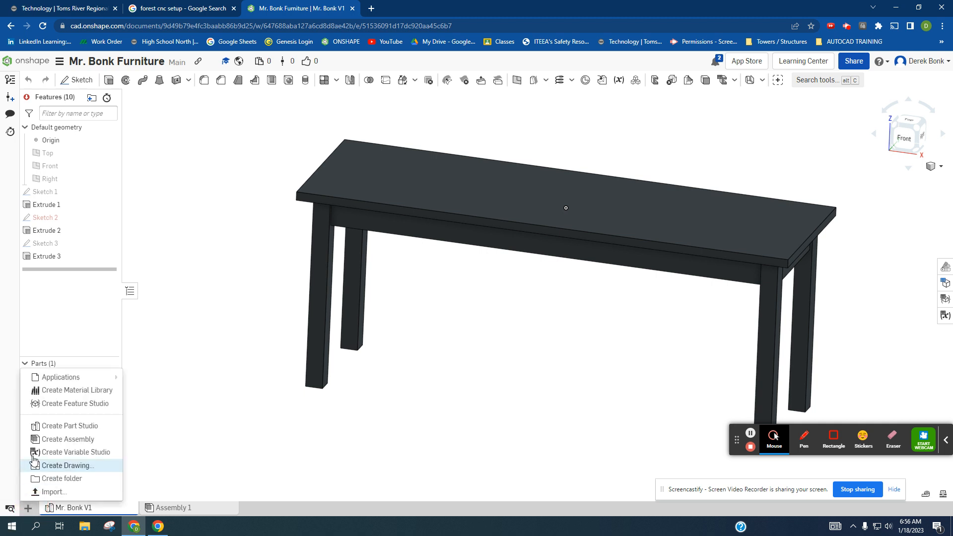
click(51, 426)
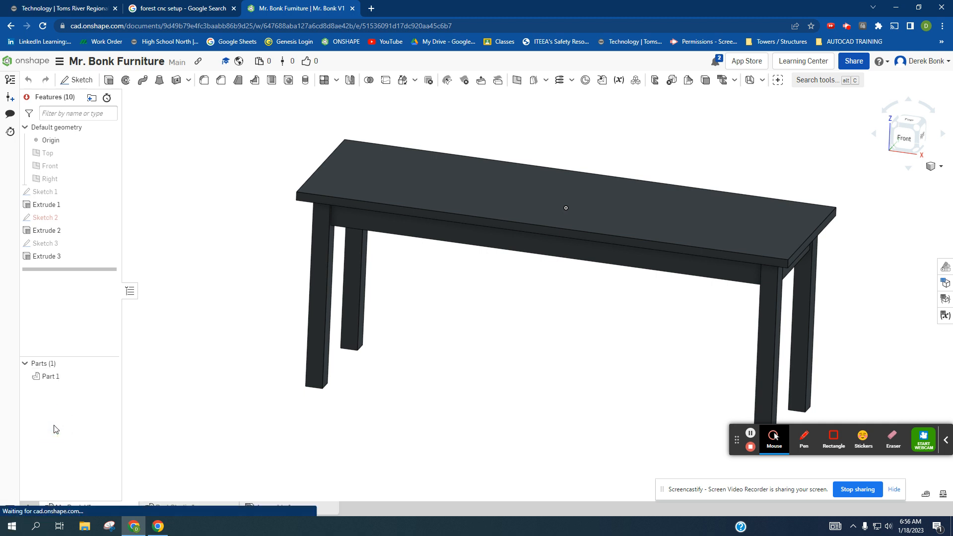
click(168, 512)
- Rename the new Part Studio as E 05 Black Work Table
right_click(167, 511)
click(168, 428)
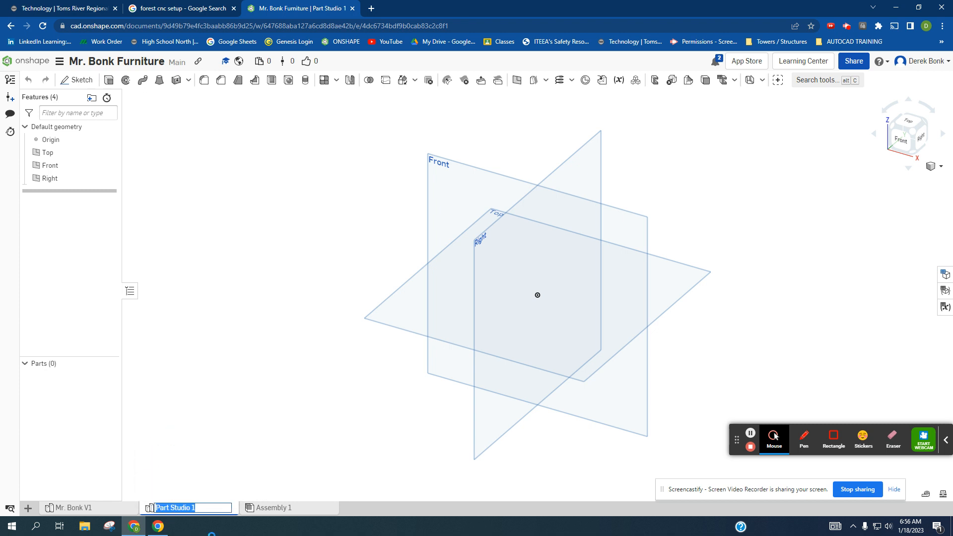
text(e 5)
key(BackSpace)
text(E 05 Work Table Black)
key(Return)
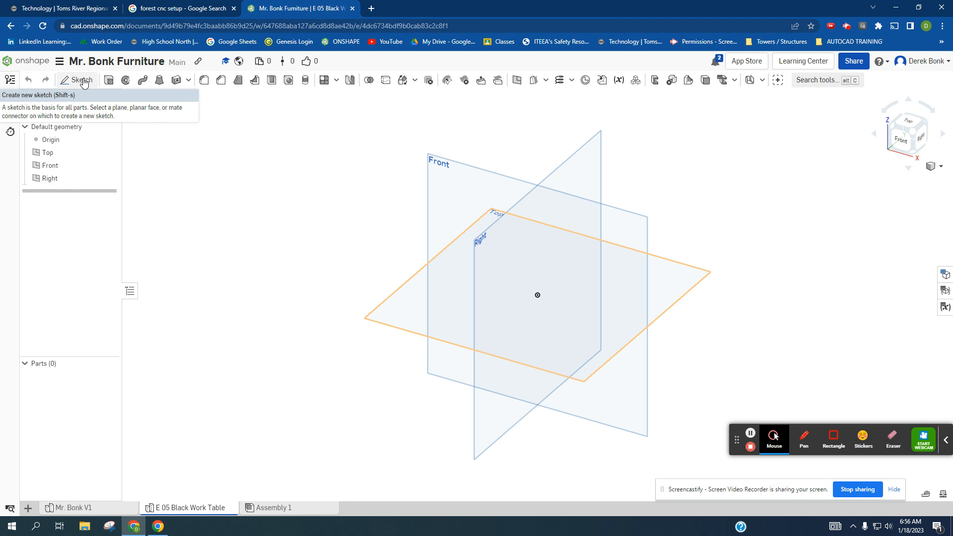
- Start a sketch on the Top plane and draw a long corner rectangle across the origin for the tabletop
click(82, 81)
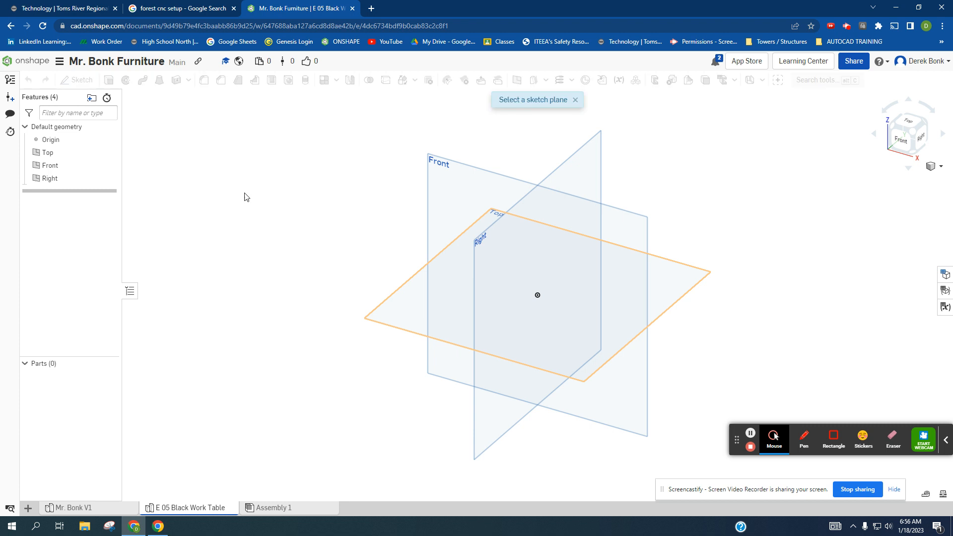
click(425, 317)
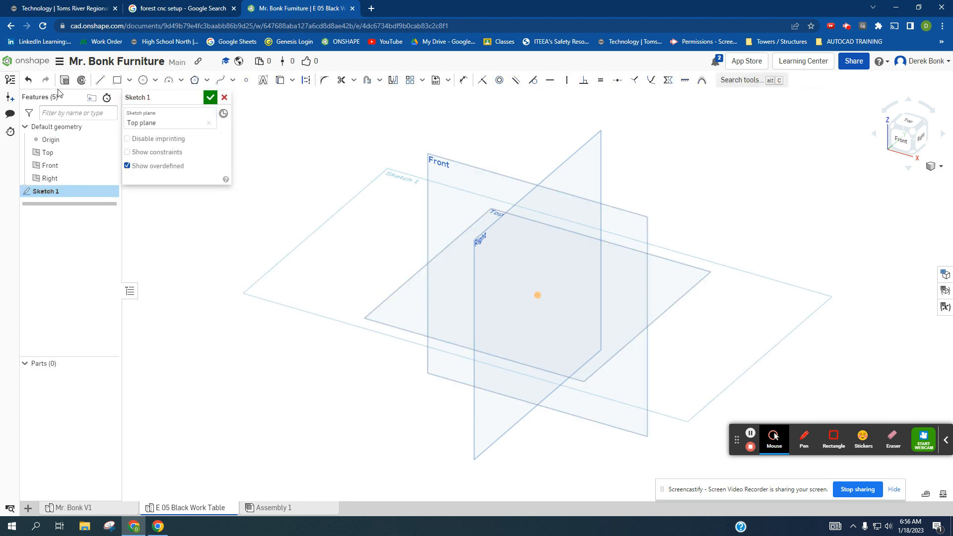
click(116, 81)
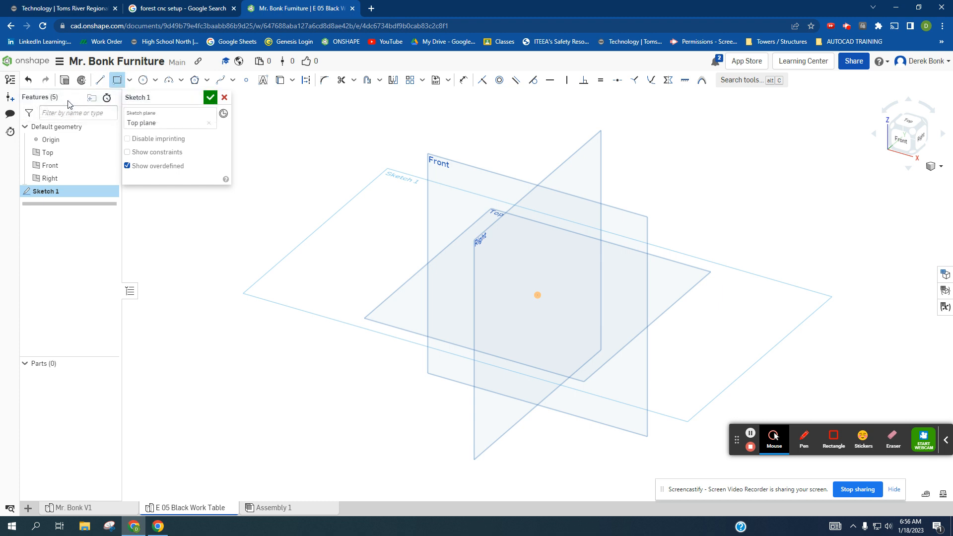
click(115, 84)
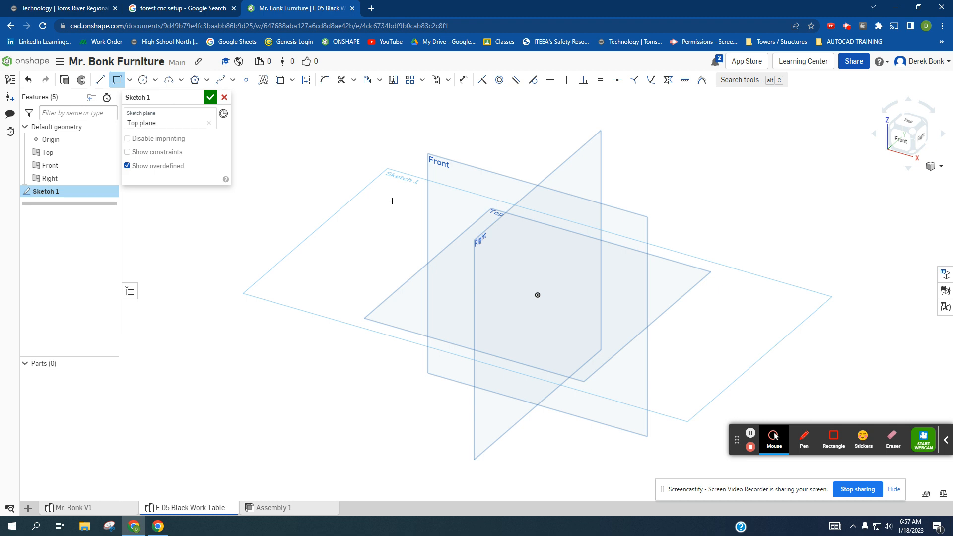
mouse_move(373, 189)
mouse_down()
mouse_move(528, 283)
mouse_move(736, 364)
mouse_move(743, 385)
mouse_up()
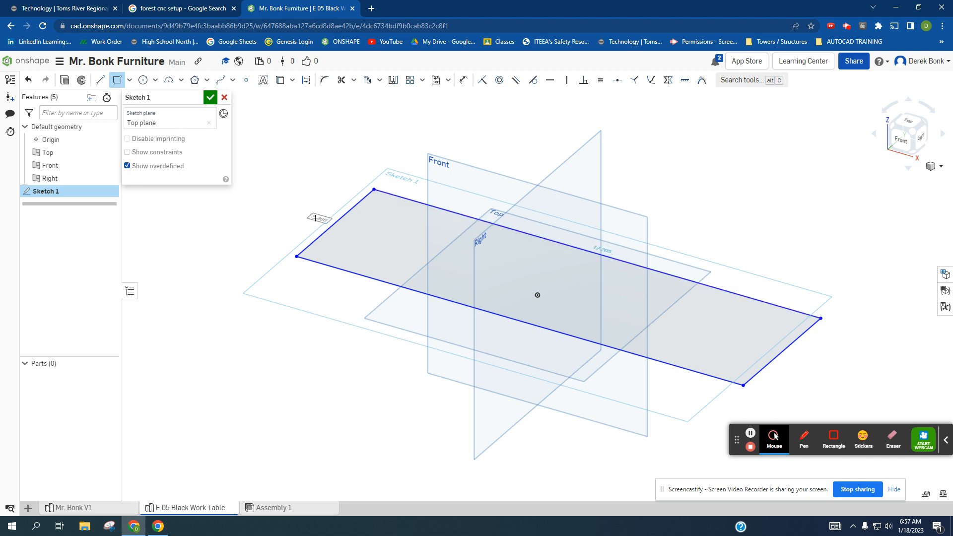
- Set the rectangle's length to 73 in and its width to 24 in
double_click(595, 243)
text(73)
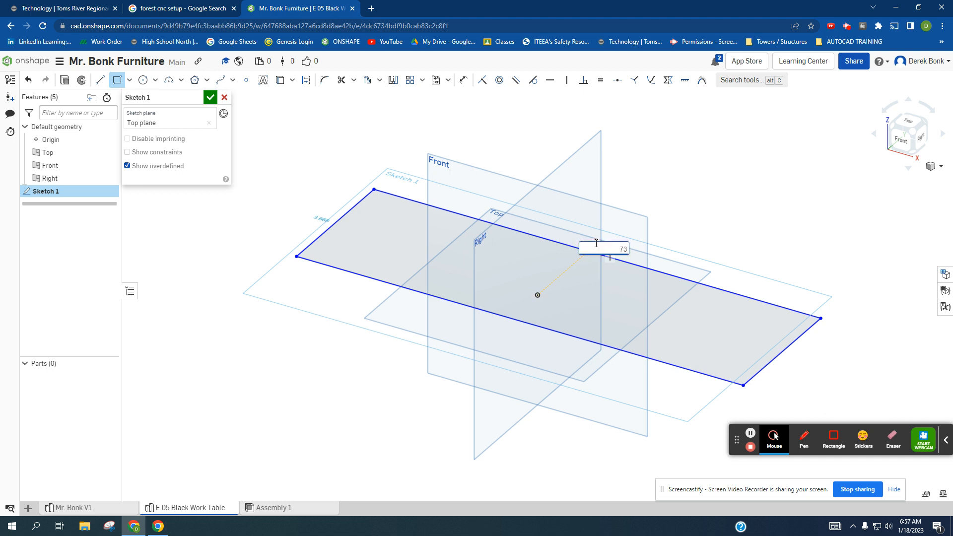
key(Return)
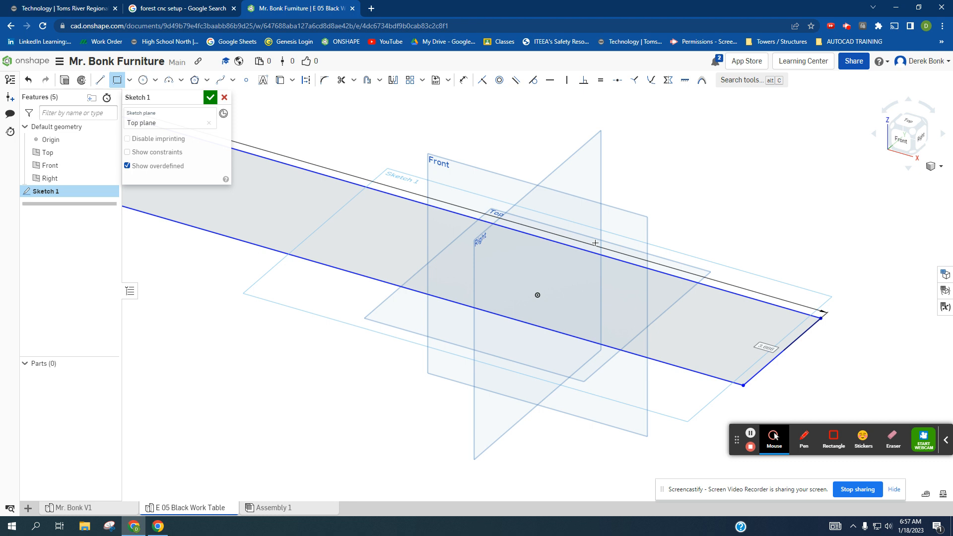
double_click(758, 355)
text(24)
key(Return)
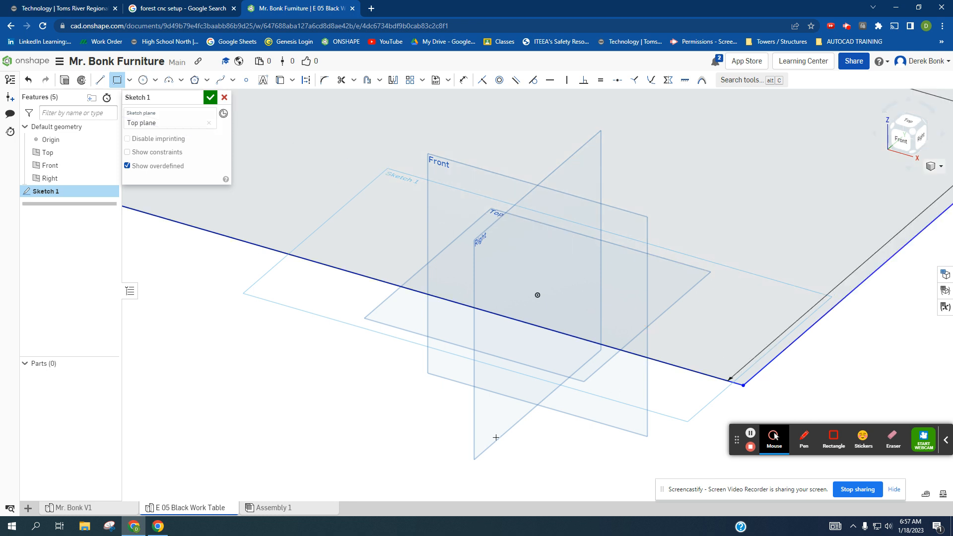
- Extrude the tabletop rectangle as a new solid with a blind depth of 1.5 in
scroll(412, 395, down, 5)
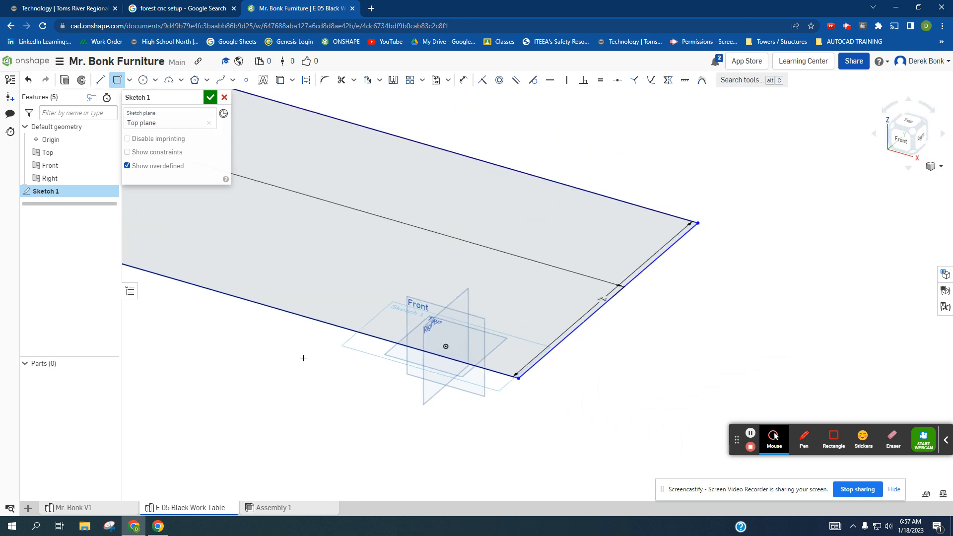
middle_drag(509, 410, 510, 422)
scroll(510, 422, down, 3)
mouse_move(274, 389)
middle_down()
mouse_move(416, 379)
mouse_move(403, 343)
middle_up()
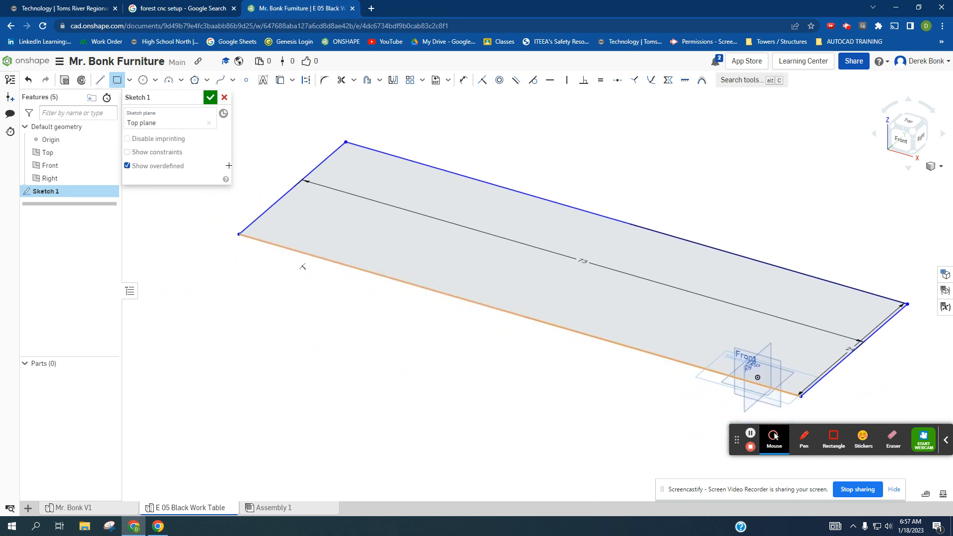
click(64, 81)
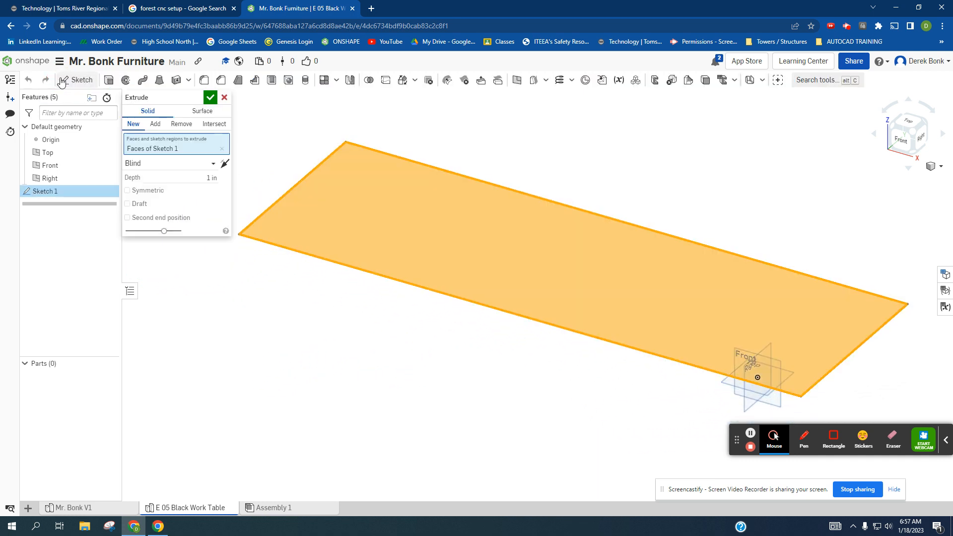
click(191, 179)
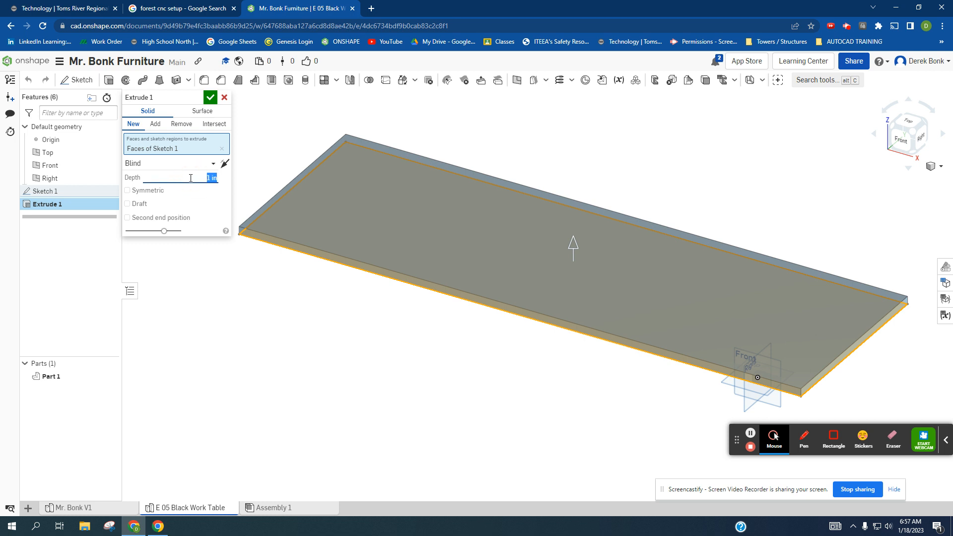
text(1.5)
key(Return)
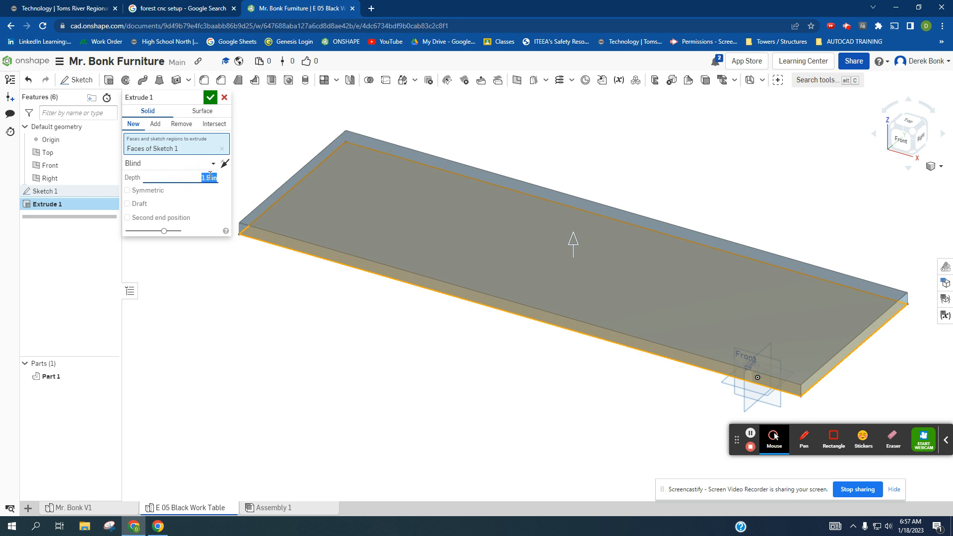
click(210, 98)
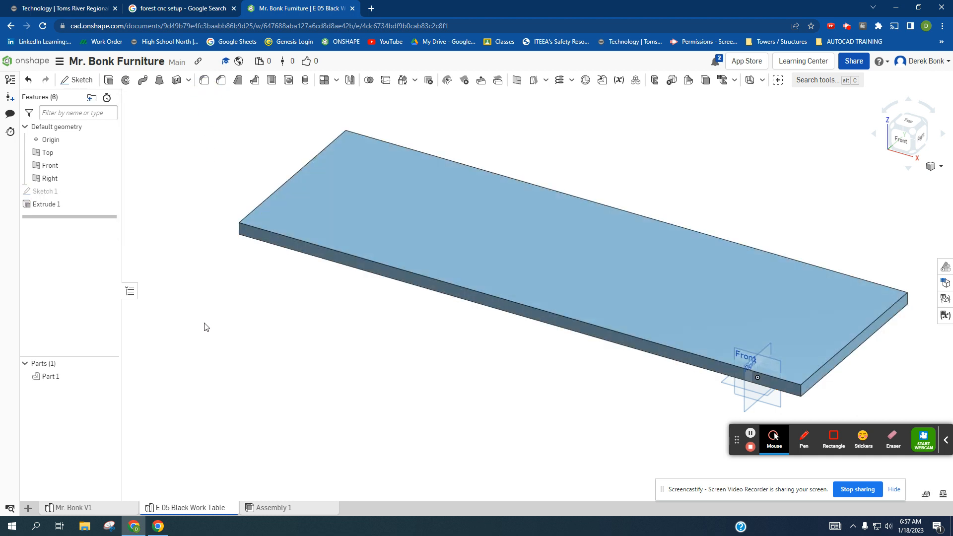
- Start a sketch on the tabletop's underside and offset the face's outline 2.5 in inward
right_drag(295, 368, 295, 325)
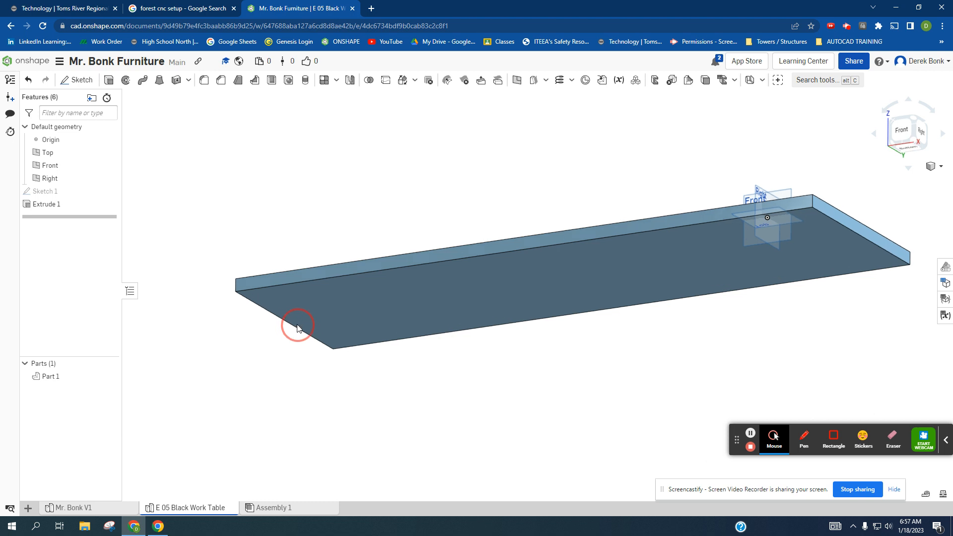
click(81, 82)
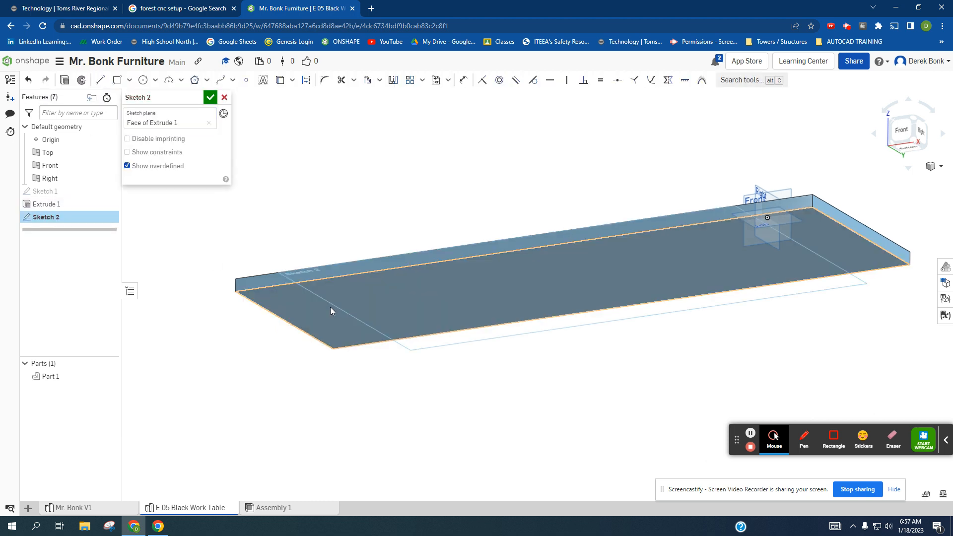
scroll(903, 154, up, 2)
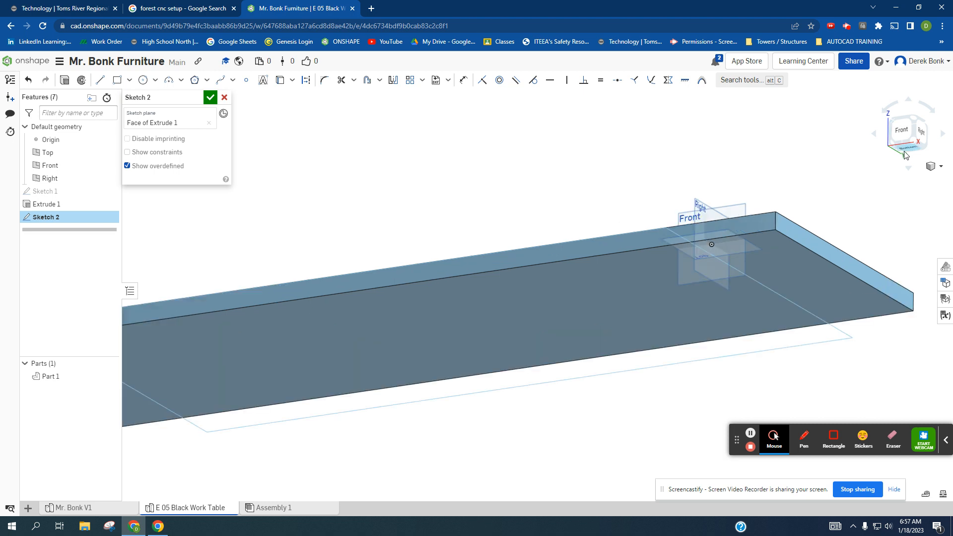
click(910, 150)
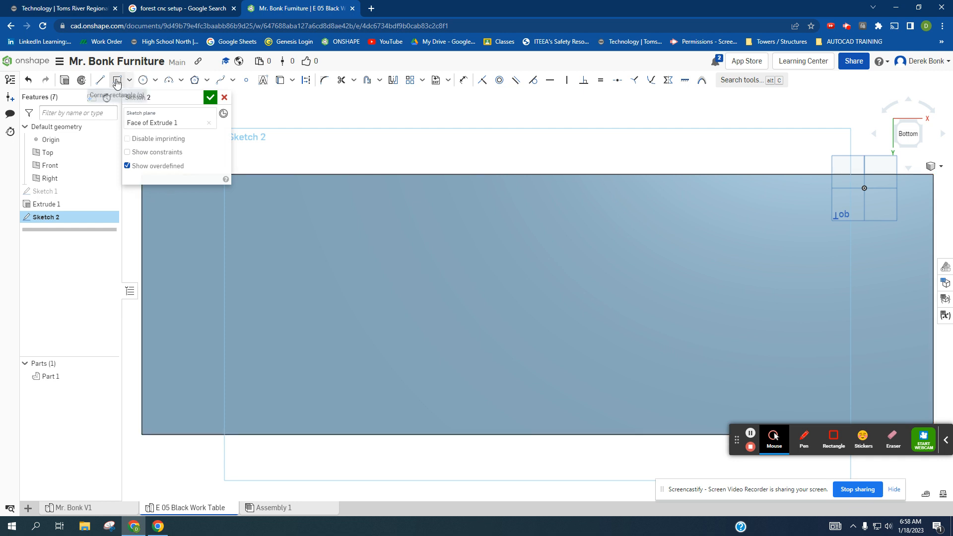
click(367, 84)
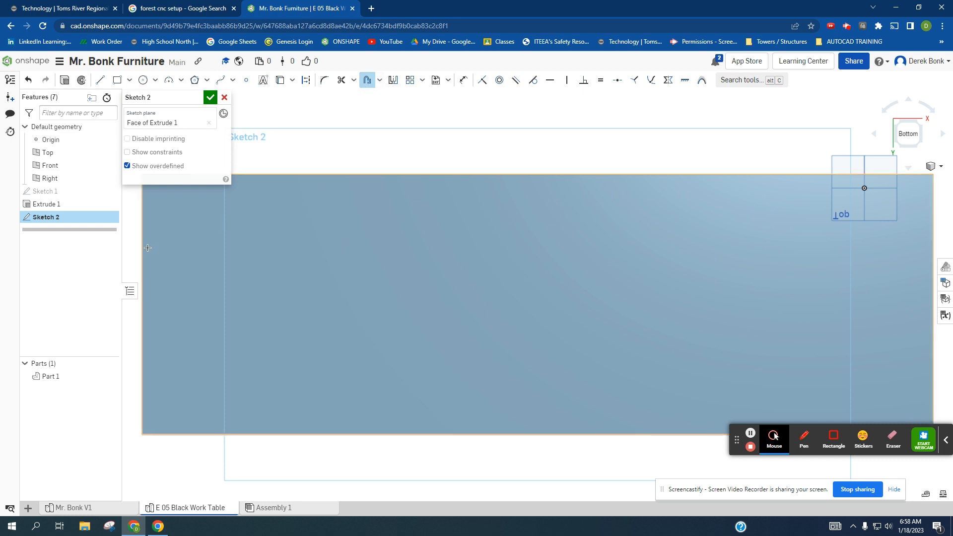
click(232, 254)
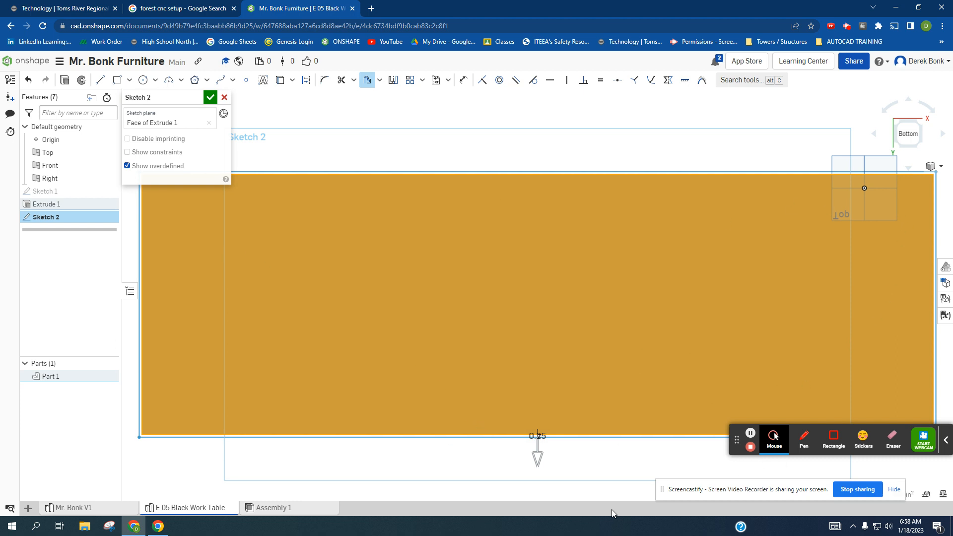
click(536, 458)
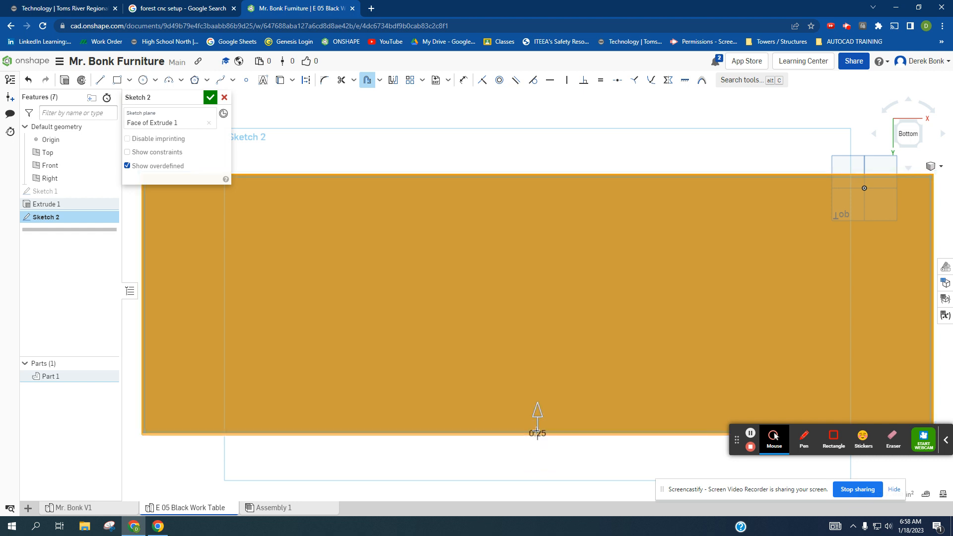
drag(536, 406, 536, 386)
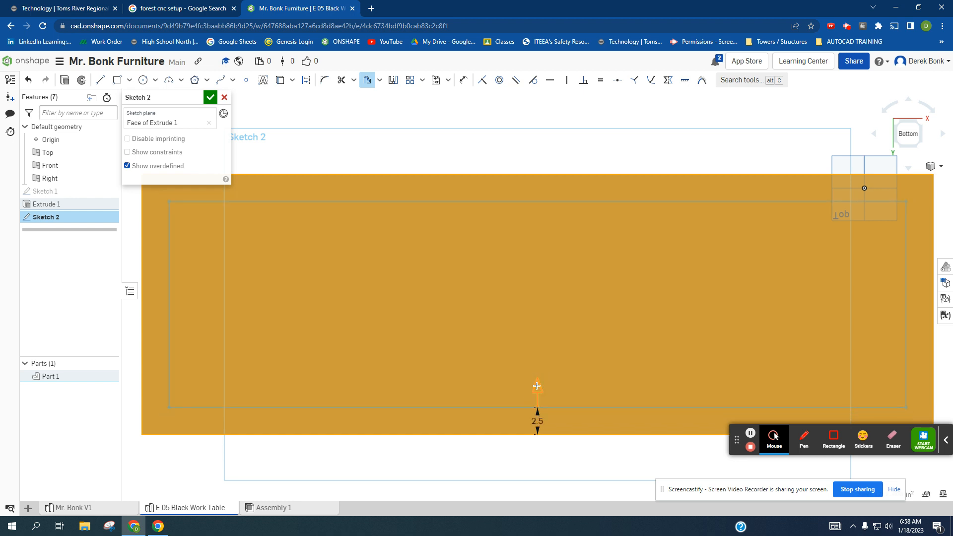
double_click(528, 416)
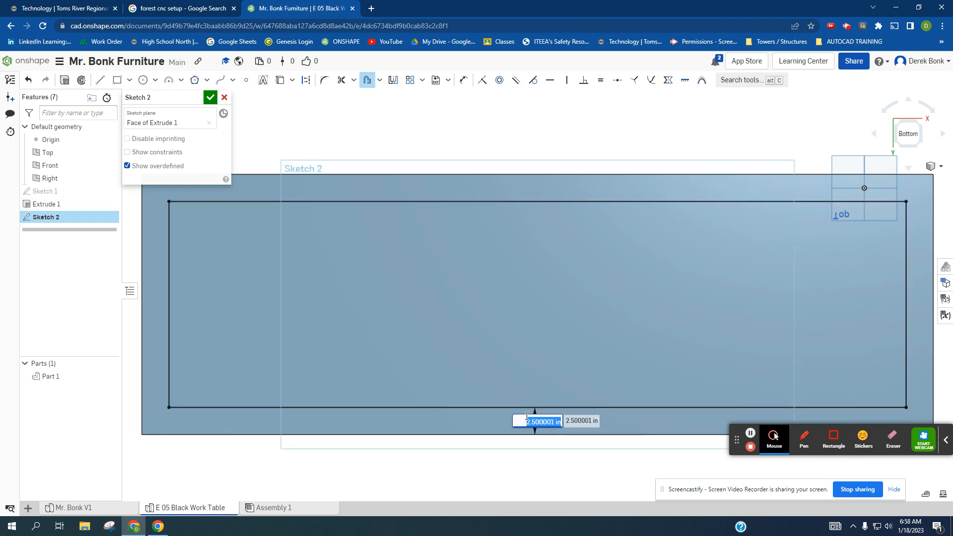
text(2.5)
key(Return)
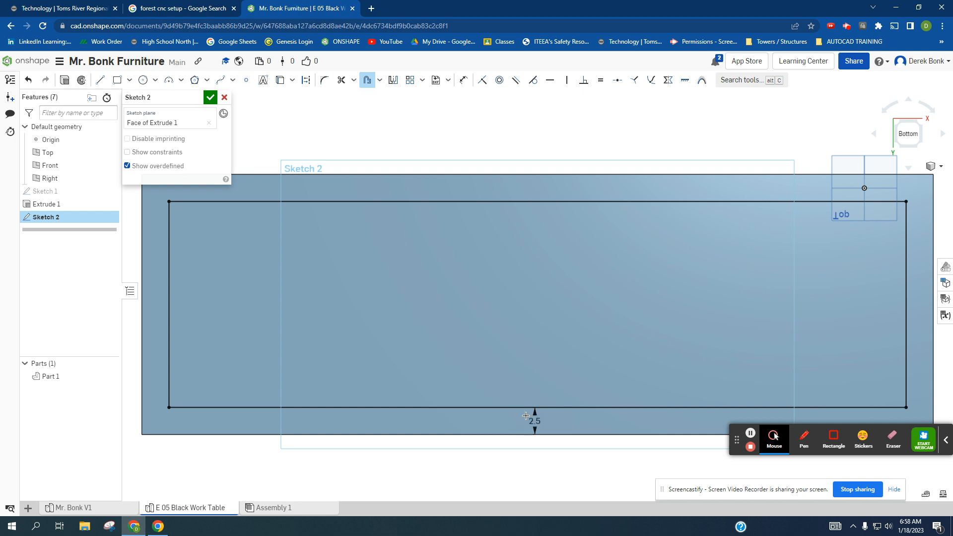
- Draw a 2.5 by 2.5 in corner rectangle inside the offset outline's front-left corner for a leg
click(118, 82)
click(168, 201)
click(205, 235)
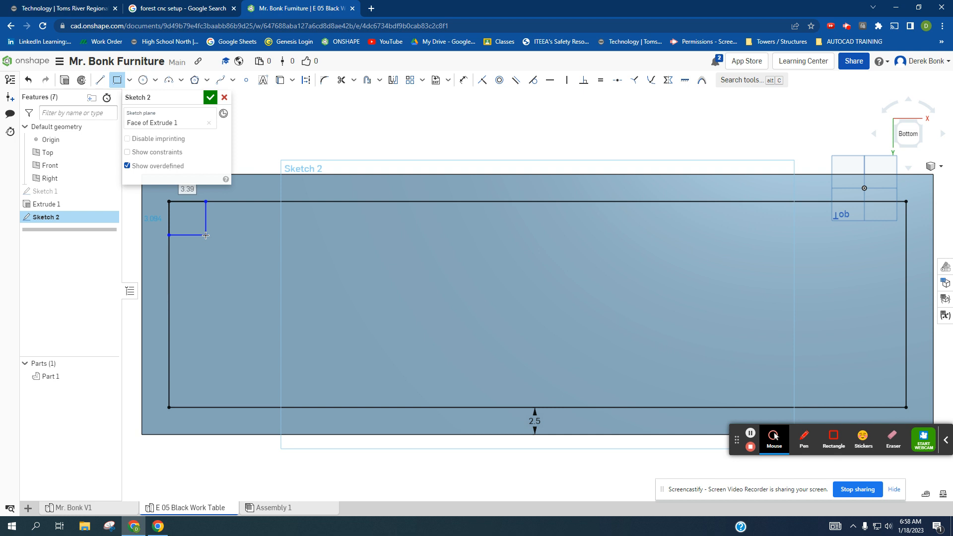
text(2.5)
key(Return)
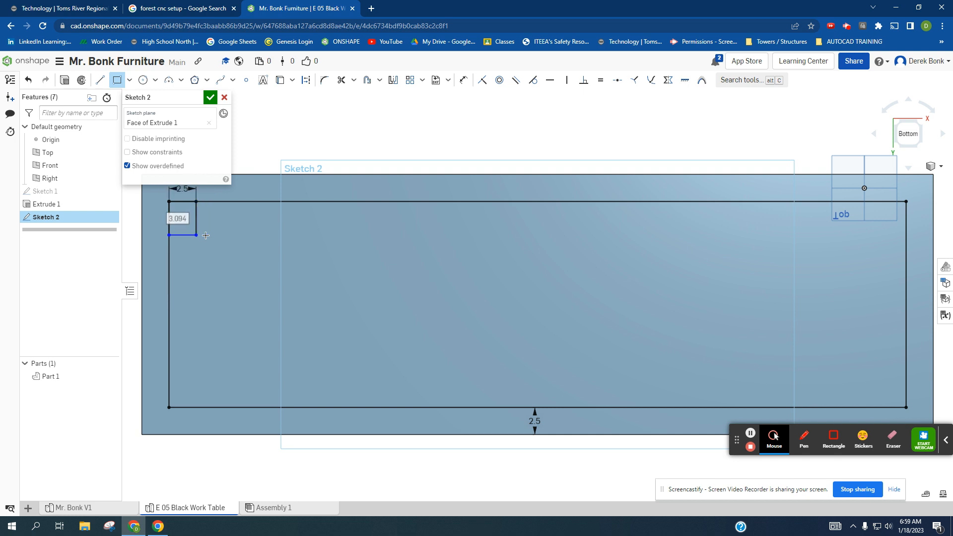
text(2.5)
key(Return)
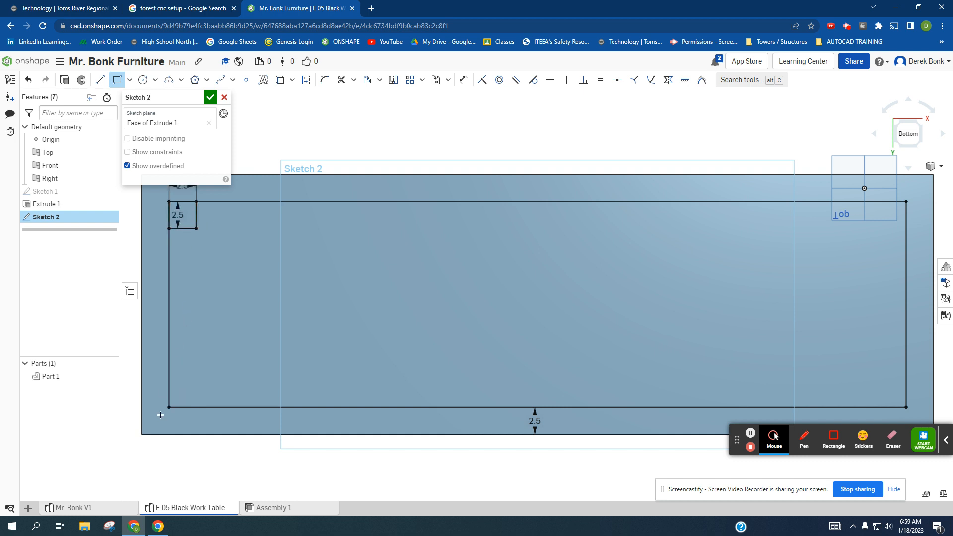
- Draw a second 2.5 by 2.5 in leg square inside the offset outline's back-left corner
click(169, 407)
click(197, 377)
text(2.5)
key(Return)
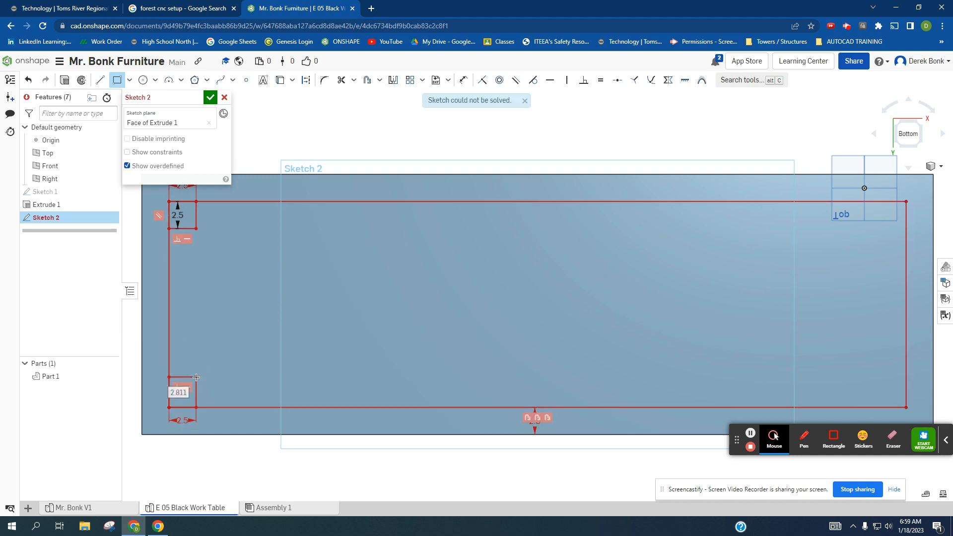
click(196, 377)
text(2)
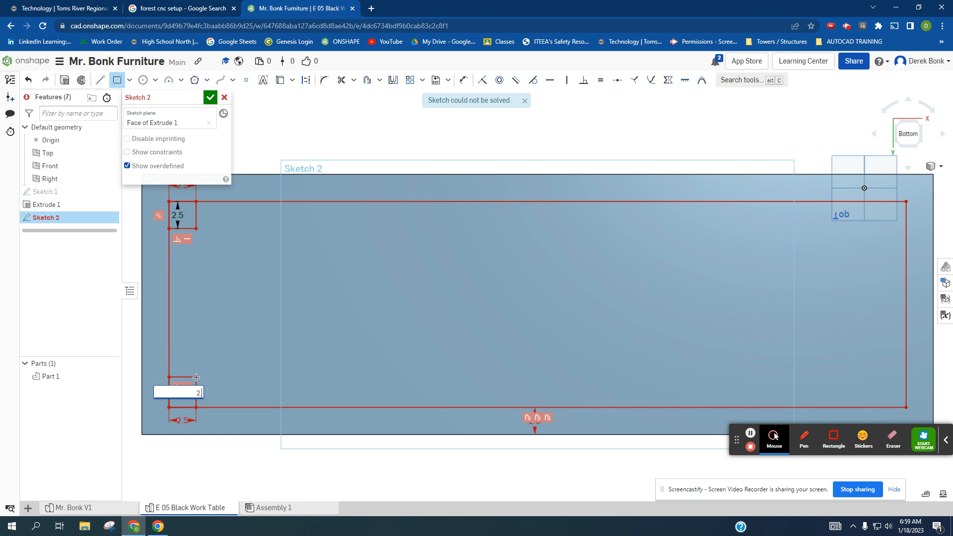
text(.5)
key(Return)
- Draw a third 2.5 in leg square inside the offset outline's front-right corner
click(907, 202)
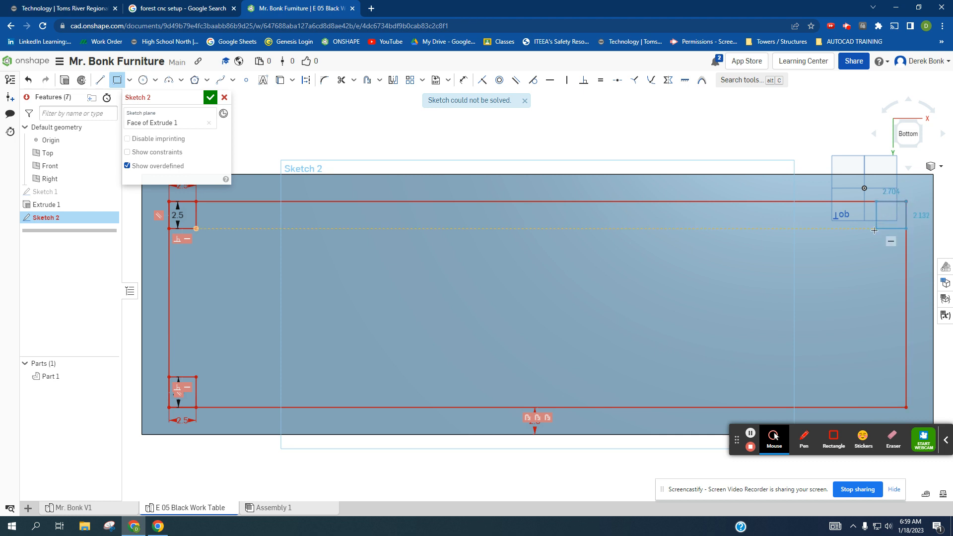
click(876, 229)
text(2.5)
key(Tab)
key(Return)
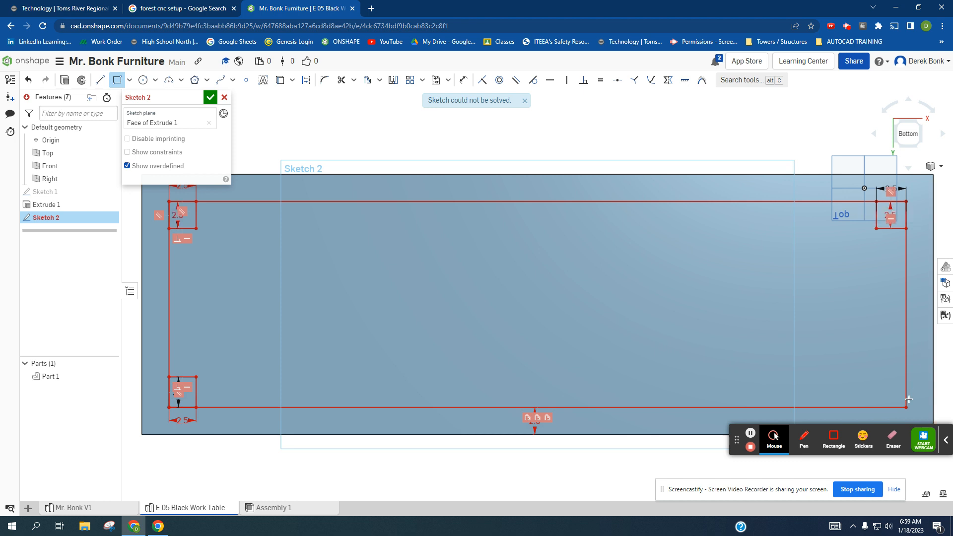
- Draw the fourth leg square, 2.5 by 2.5 in, inside the offset outline's back-right corner
click(905, 407)
text(2.5)
key(Tab)
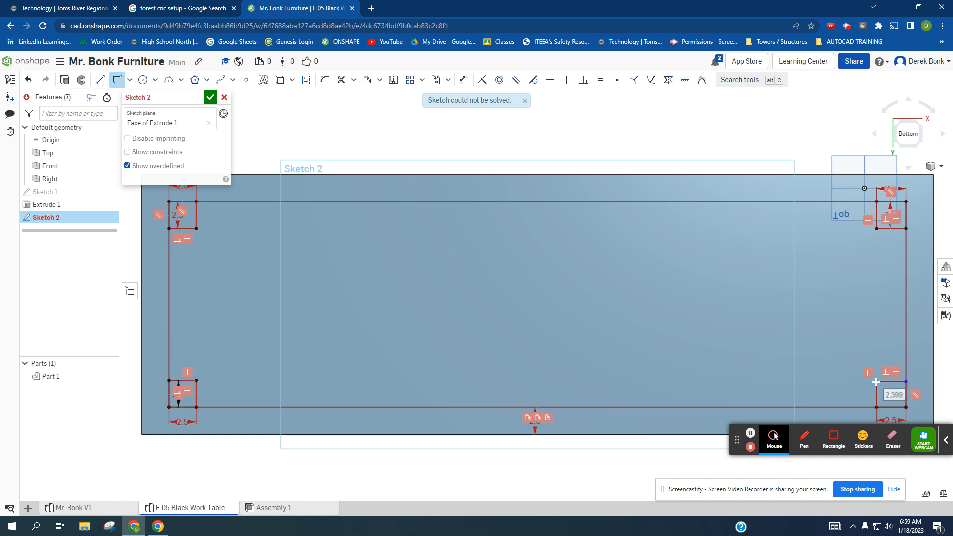
text(2.5)
key(Return)
- Extrude only the four corner squares away from the tabletop's underside by a blind depth of 28.5 in, added to the existing part
scroll(715, 335, down, 2)
right_drag(674, 316, 668, 288)
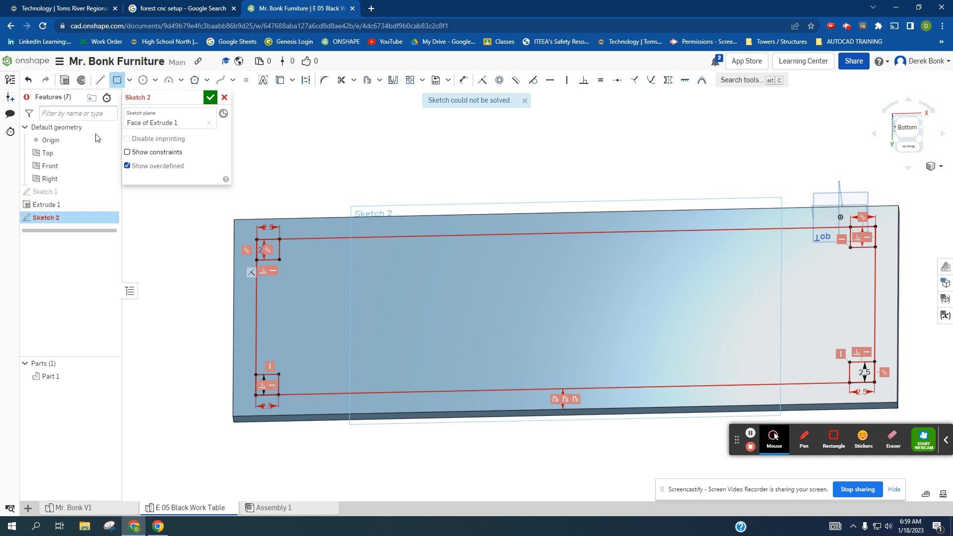
click(64, 80)
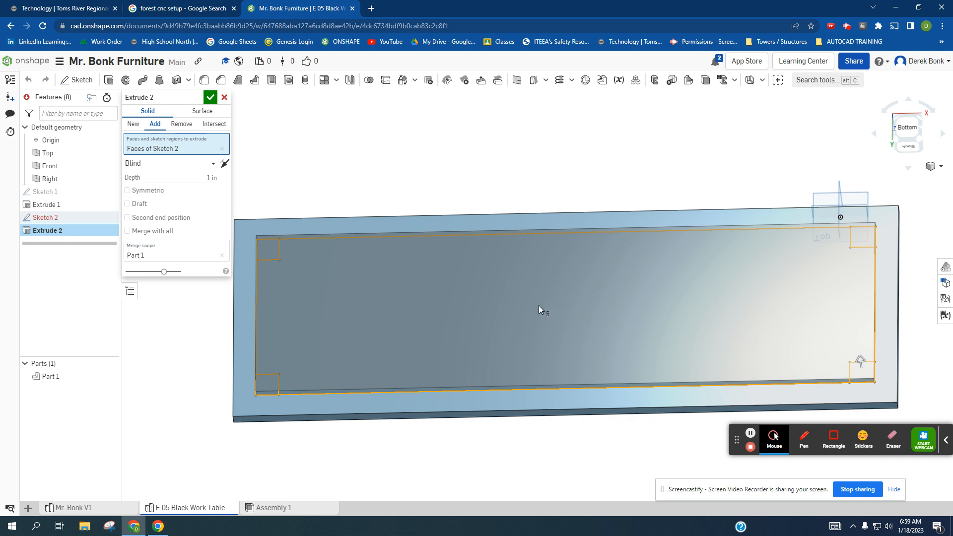
click(487, 306)
right_drag(447, 299, 445, 271)
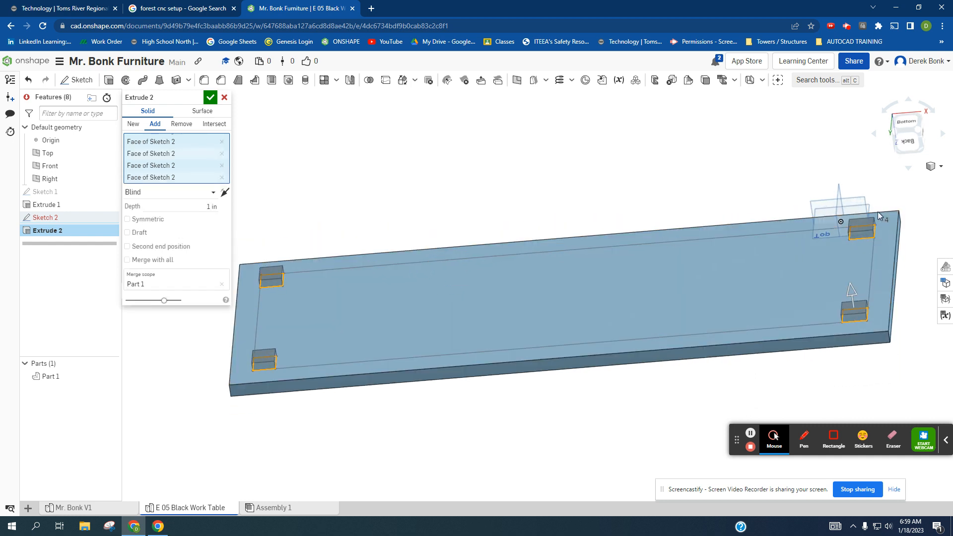
click(201, 206)
text(28.5)
key(Return)
click(211, 97)
- Inspect the legs from below and compare the table with the rails under the tabletop in the Mr. Bonk V1 Part Studio
scroll(423, 280, down, 5)
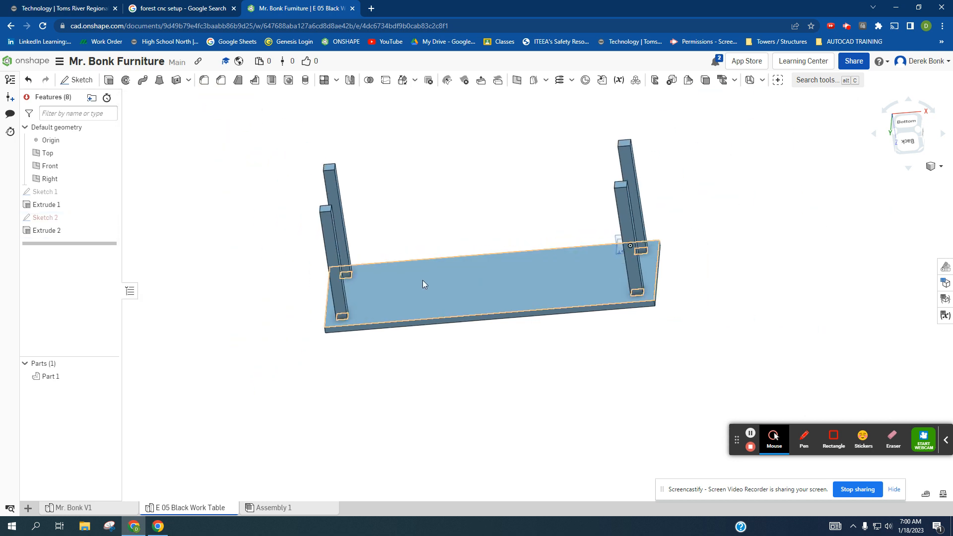
click(503, 162)
right_drag(503, 166, 504, 181)
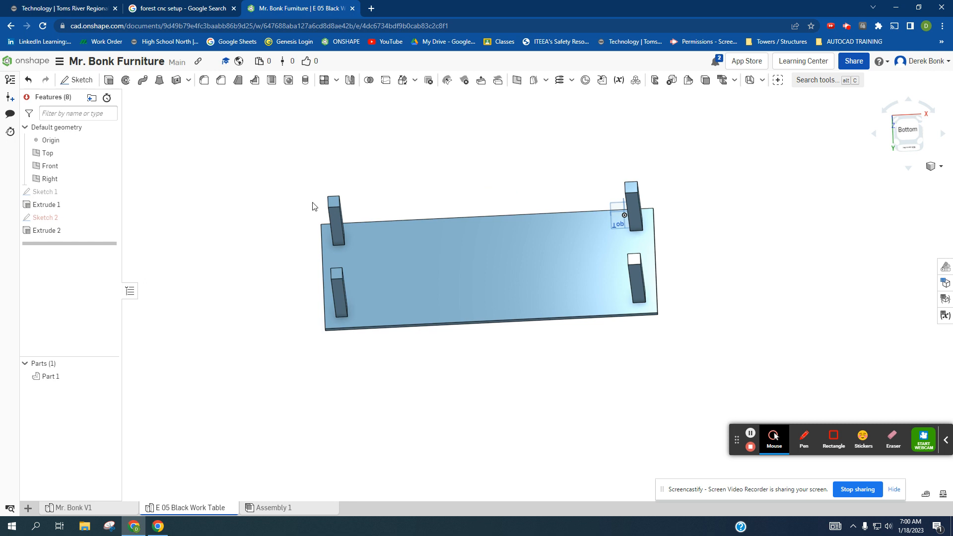
right_drag(422, 153, 421, 252)
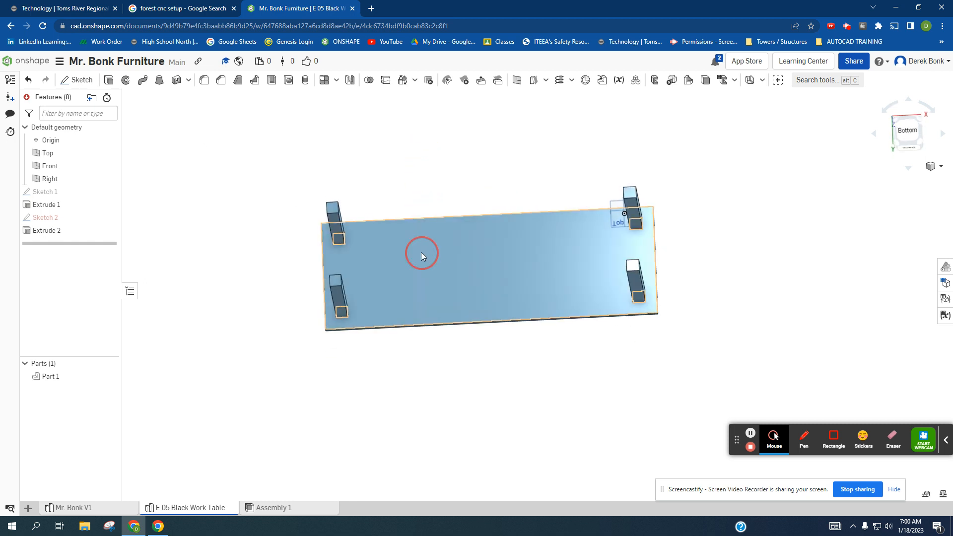
click(421, 252)
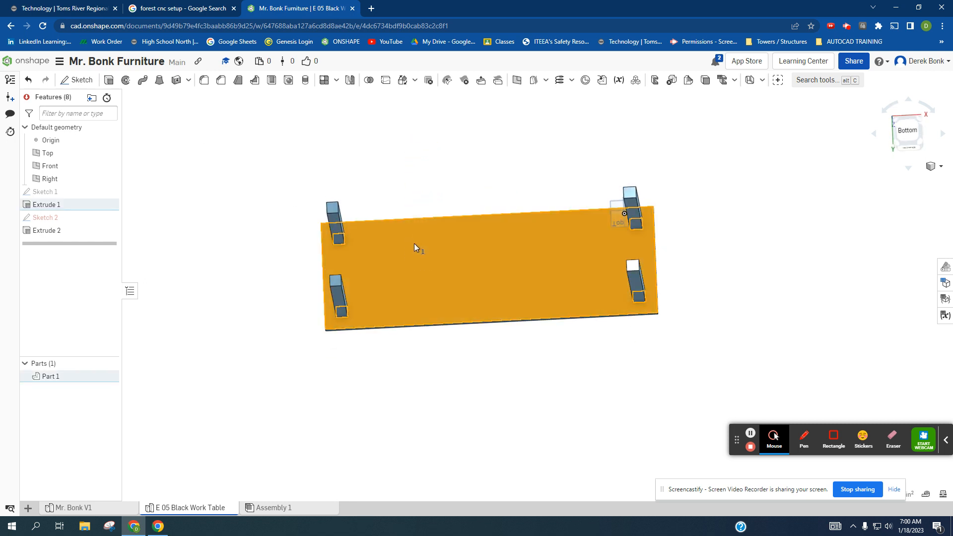
click(74, 507)
right_drag(491, 353, 492, 265)
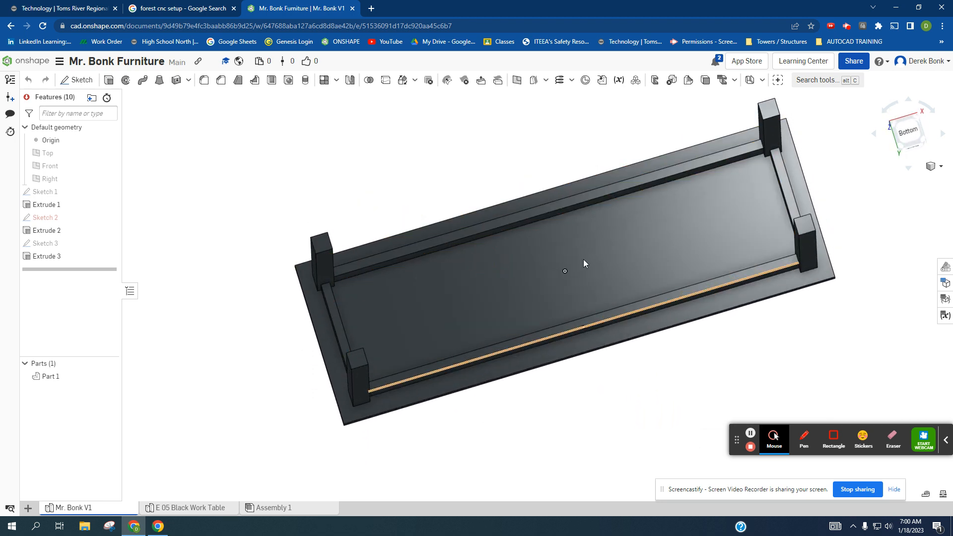
click(197, 507)
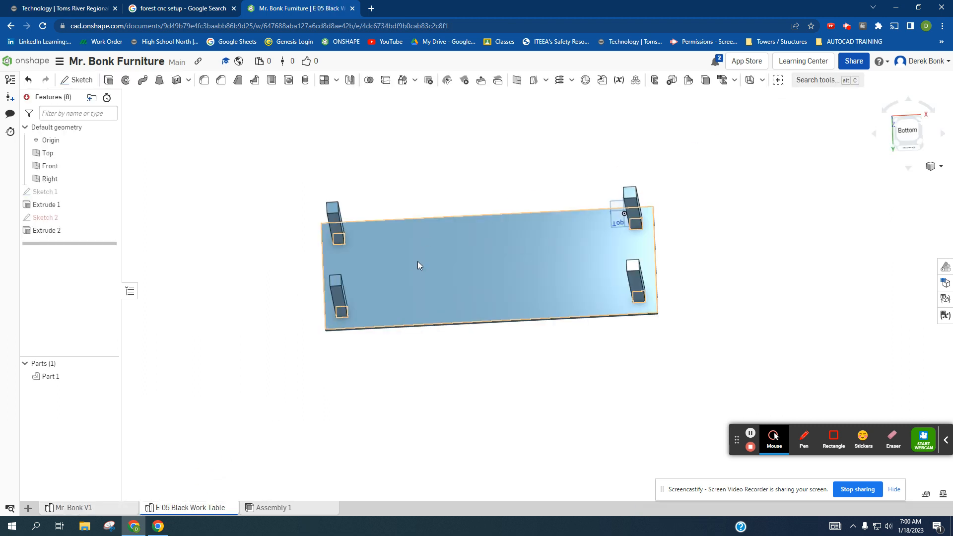
- Start a sketch on the tabletop's underside and draw a horizontal line between the inner faces of the two front legs
click(77, 79)
click(446, 262)
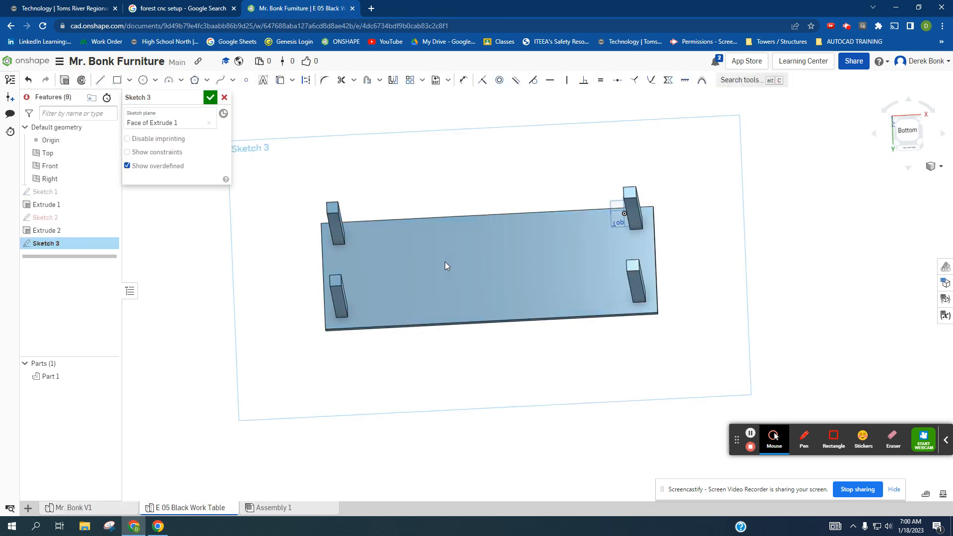
click(908, 130)
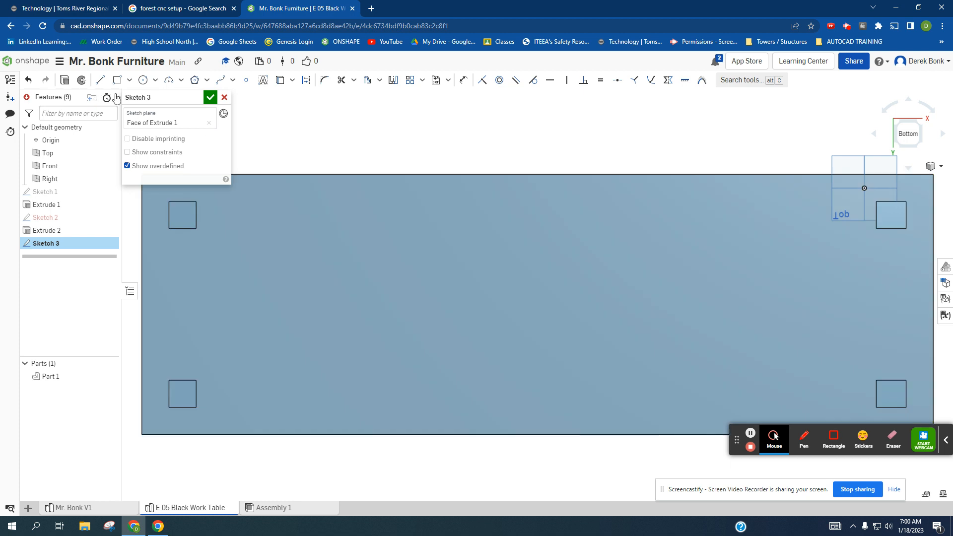
click(100, 80)
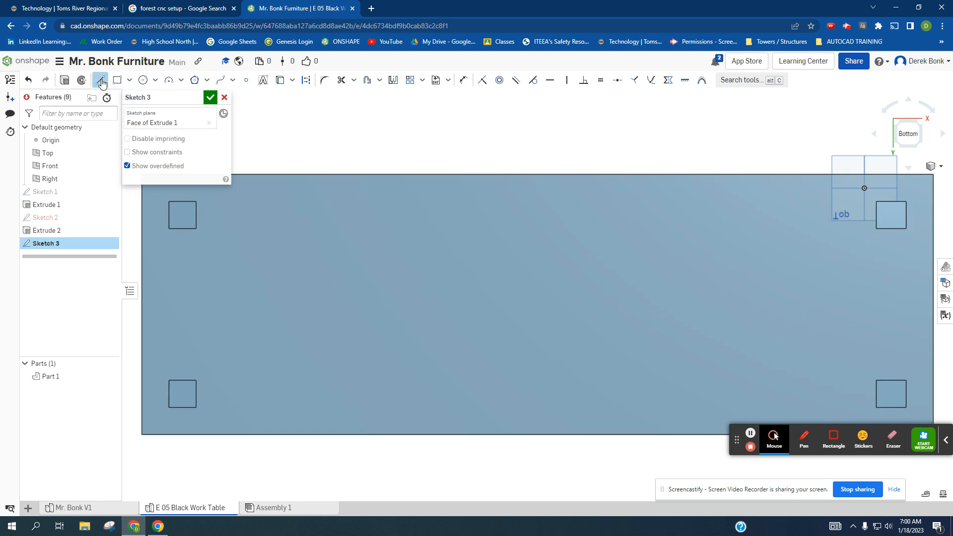
click(196, 207)
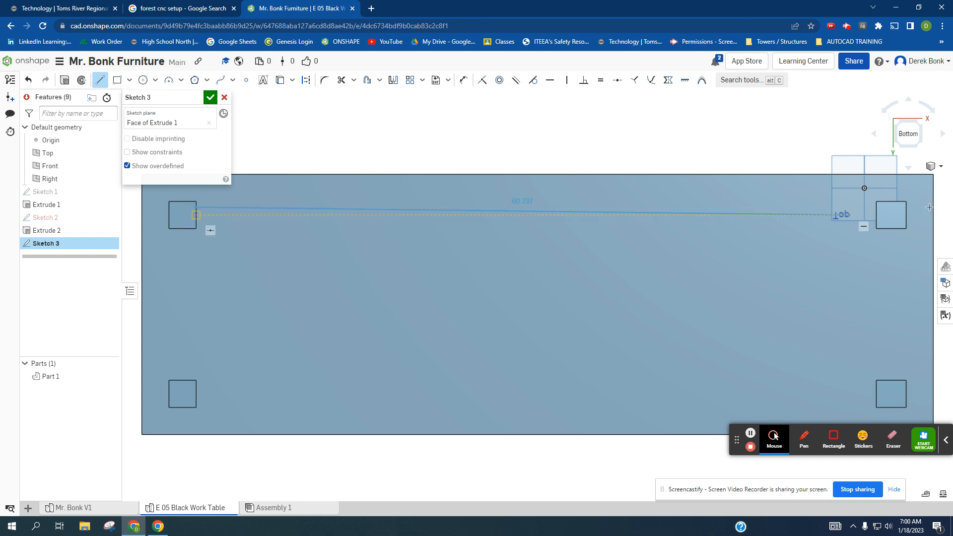
click(876, 207)
right_click(824, 248)
click(834, 257)
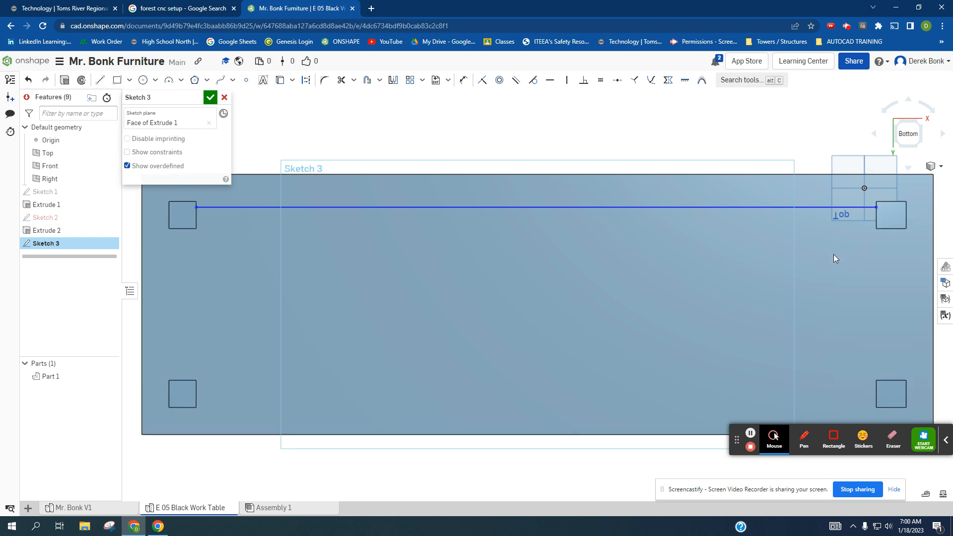
- Draw a second horizontal line about 62.75 in long between the two front legs and move the two lines farther apart
click(101, 82)
click(197, 220)
click(878, 220)
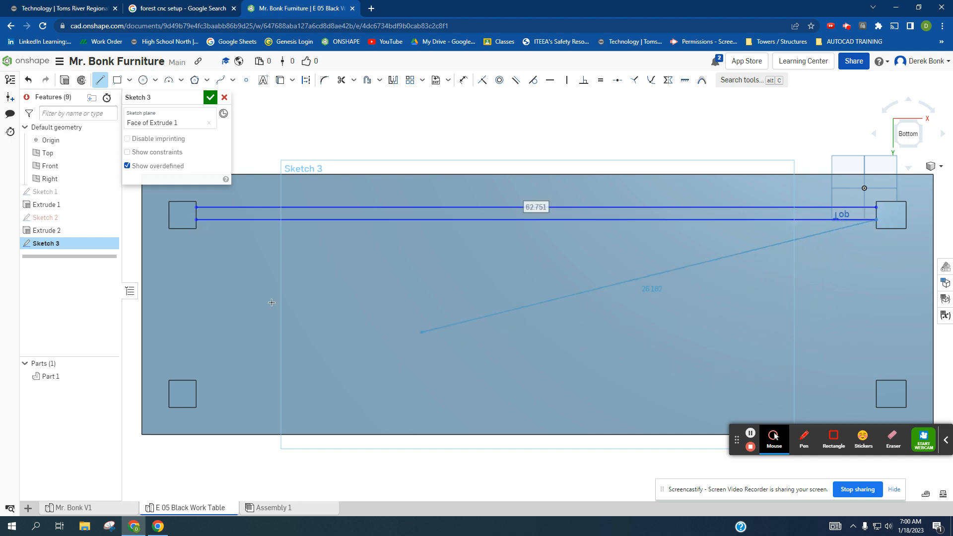
right_click(310, 306)
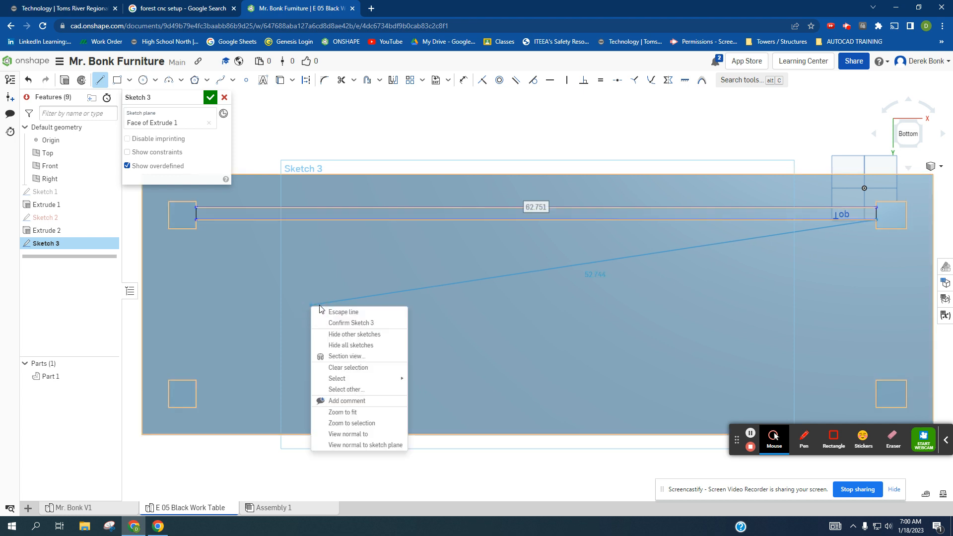
click(332, 313)
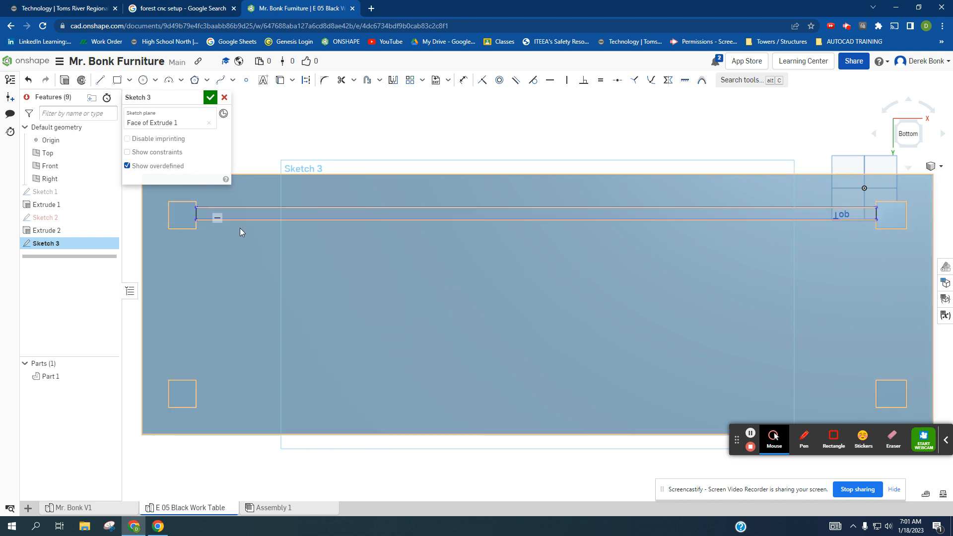
drag(243, 221, 249, 204)
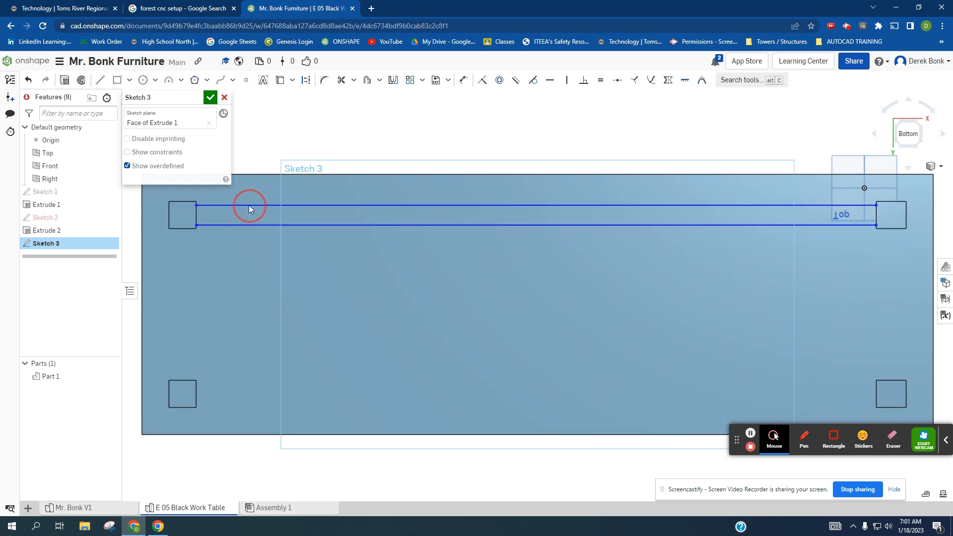
- Extrude the strip between the two horizontal lines to a blind depth of 4 in, added to the existing table part
scroll(197, 204, up, 5)
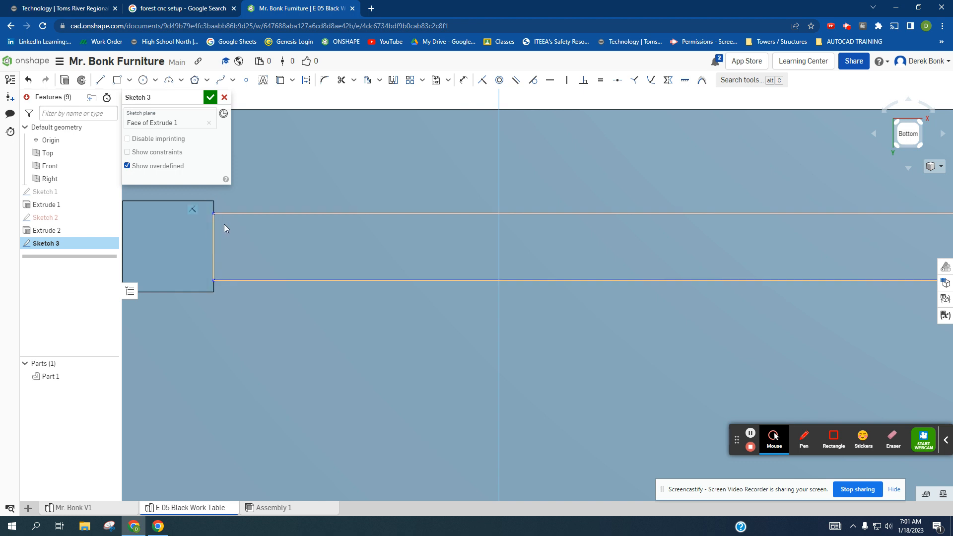
scroll(224, 222, down, 5)
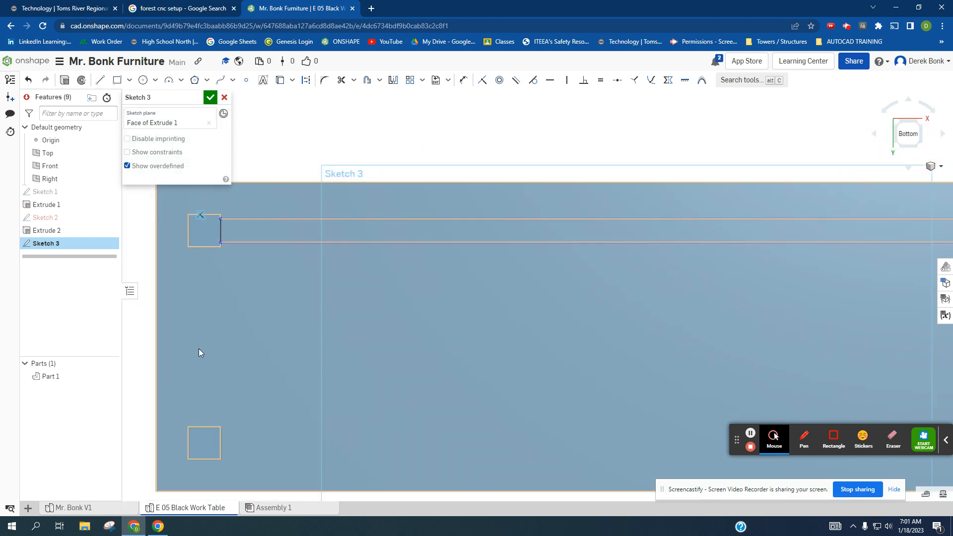
right_drag(236, 272, 260, 281)
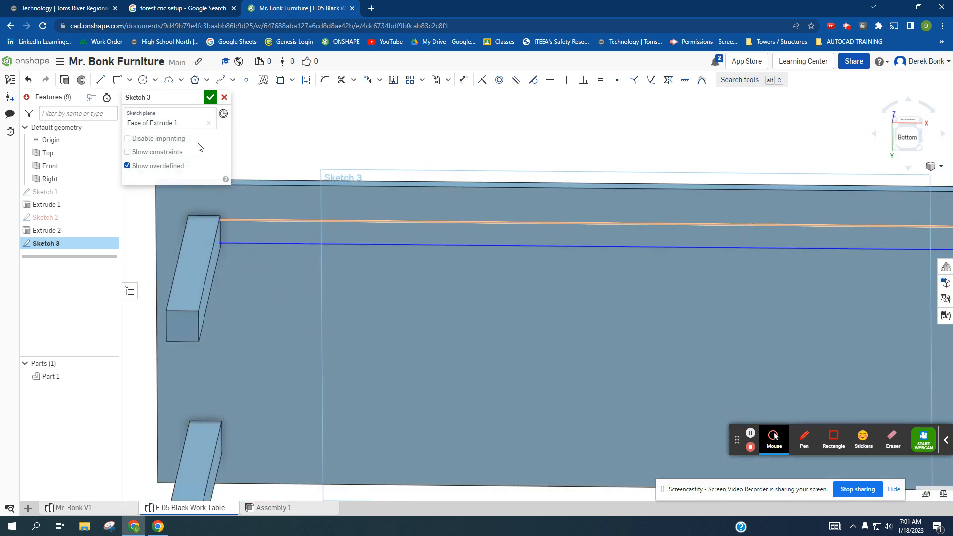
click(64, 82)
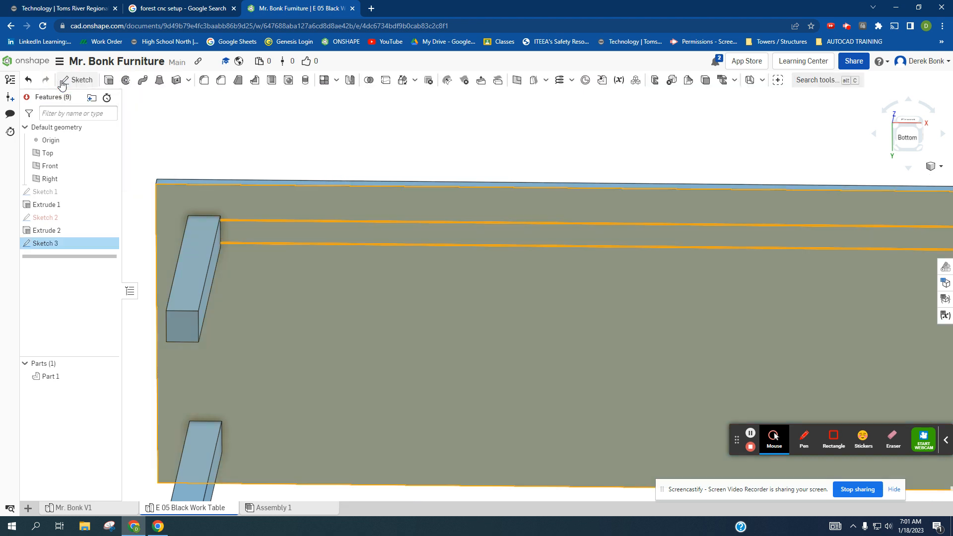
click(279, 229)
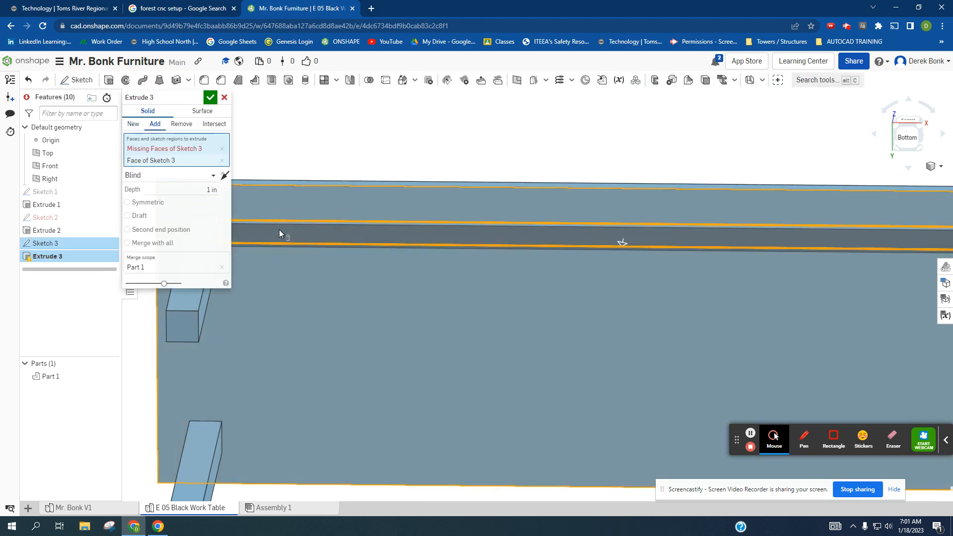
click(200, 189)
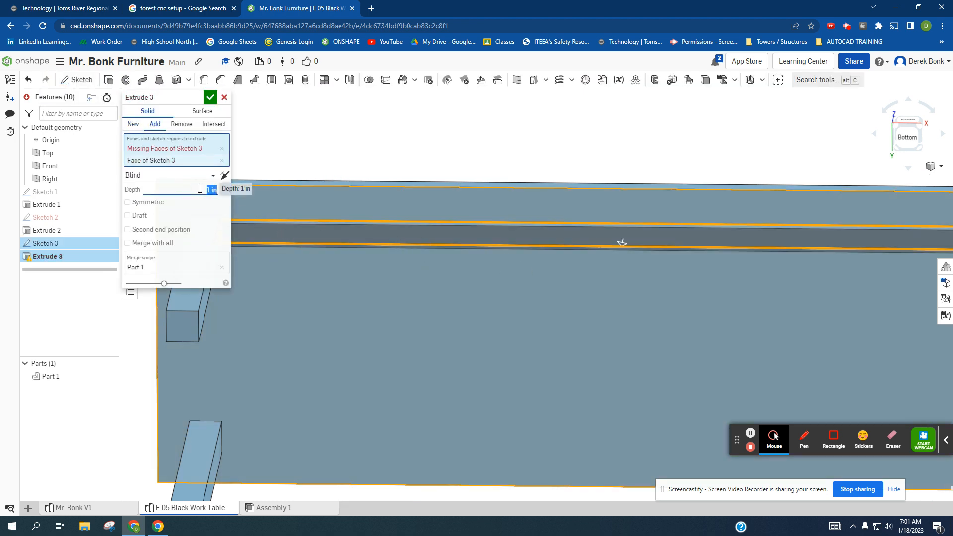
text(4)
key(Return)
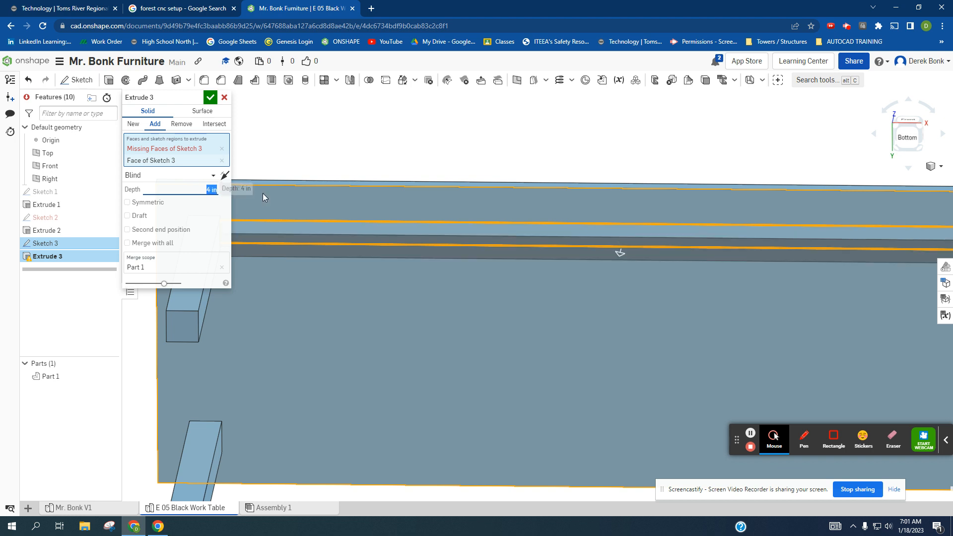
scroll(511, 224, down, 2)
scroll(522, 248, down, 2)
mouse_move(529, 266)
right_down()
mouse_move(531, 287)
mouse_move(513, 274)
mouse_move(526, 277)
right_up()
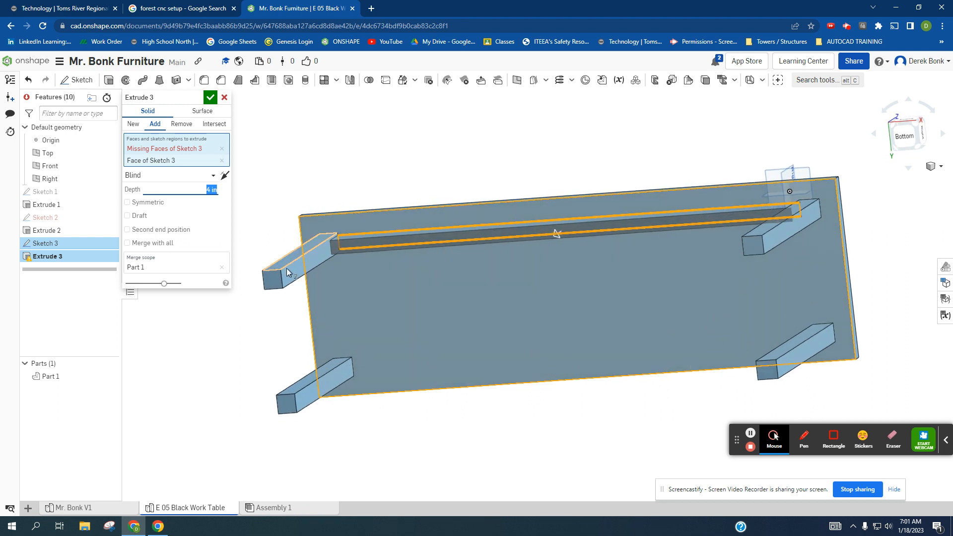
right_drag(429, 299, 486, 271)
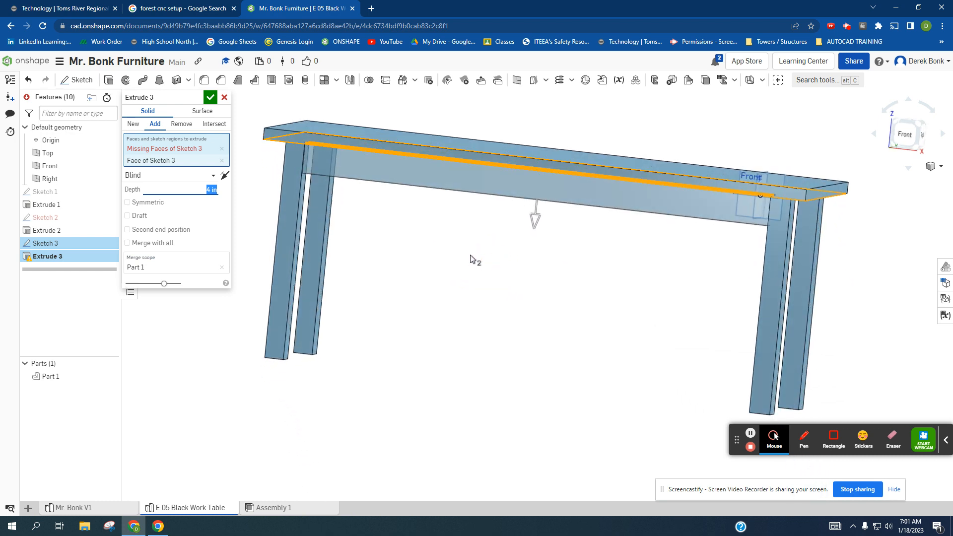
click(211, 97)
- Change the table part's appearance to the dark grey palette color #596066
right_drag(327, 408, 400, 403)
right_click(54, 378)
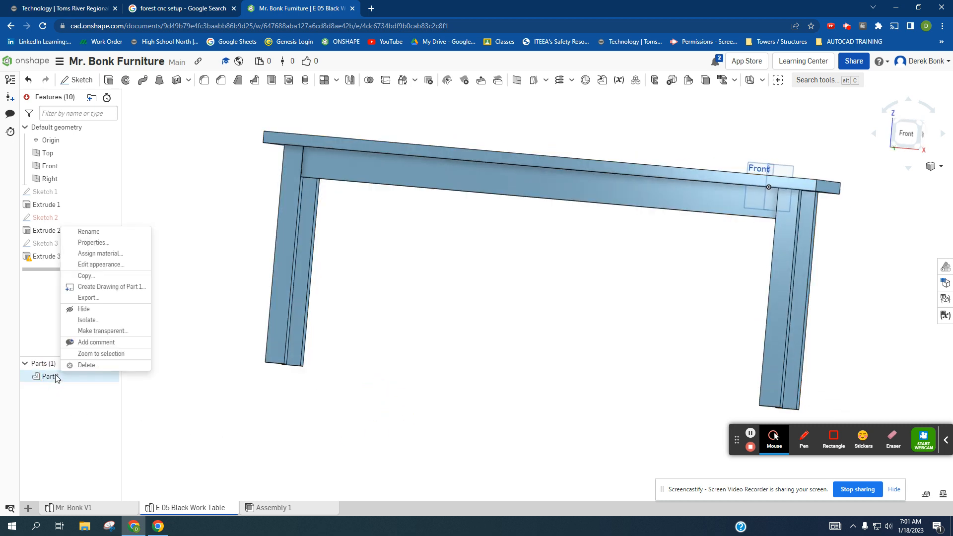
click(94, 264)
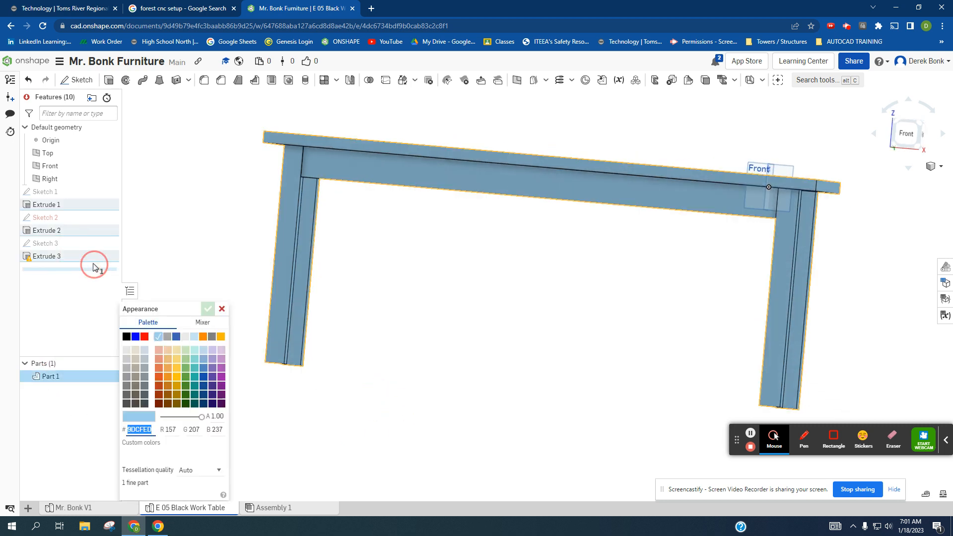
click(140, 399)
click(144, 395)
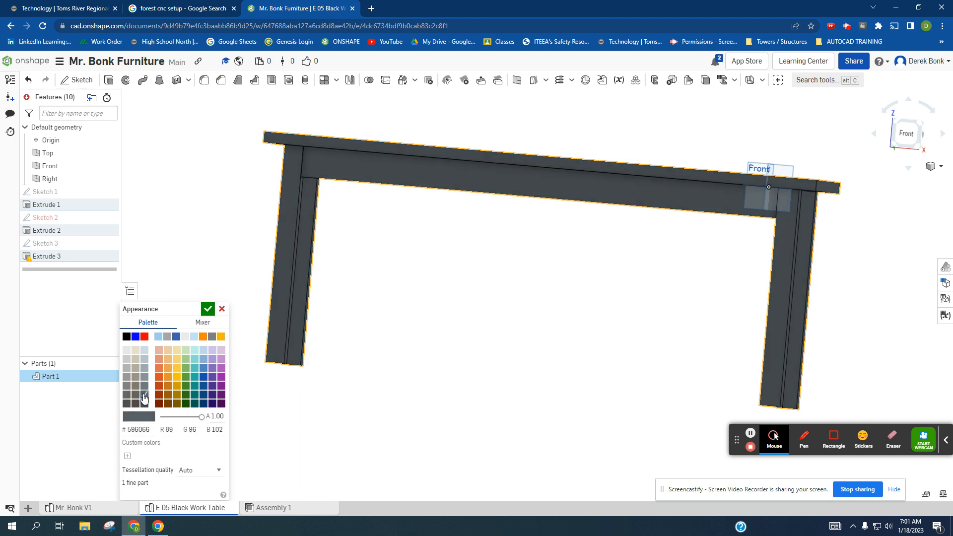
click(207, 310)
right_drag(479, 311, 483, 315)
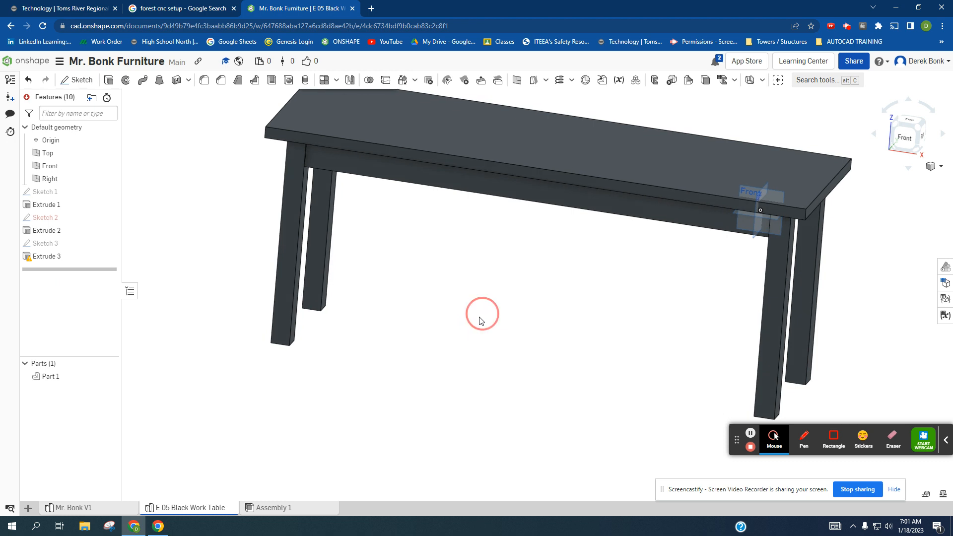
middle_drag(482, 315, 431, 363)
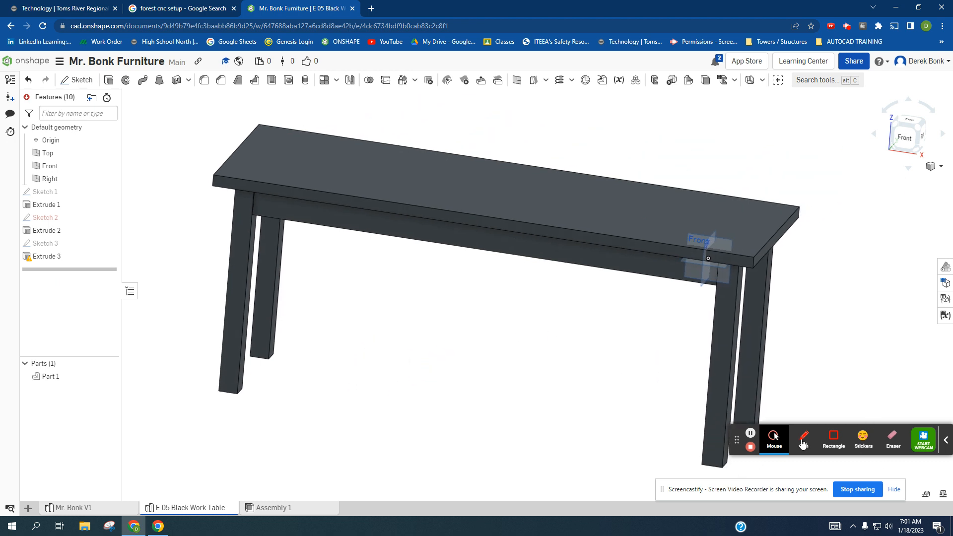
- Open the document's menu of rename, move, copy and workspace options
drag(737, 440, 384, 459)
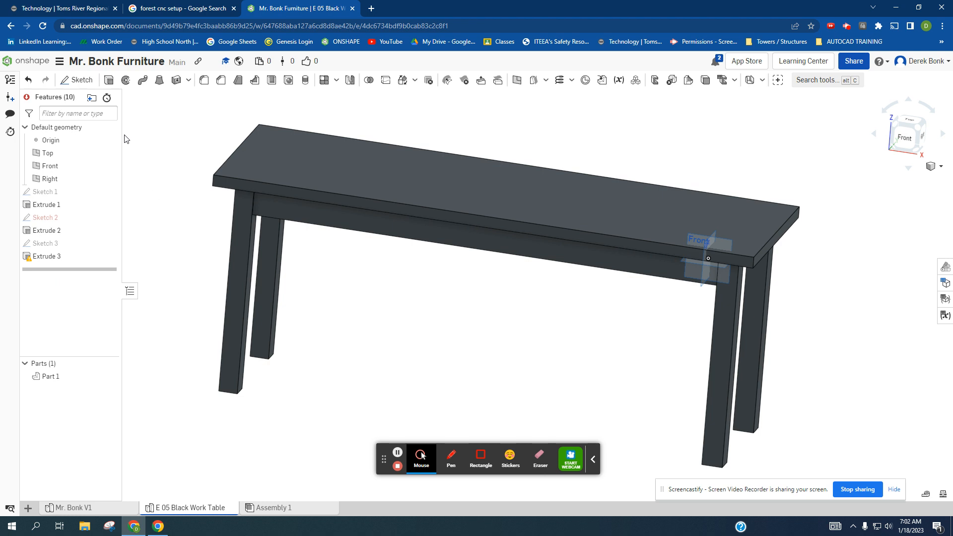
click(59, 62)
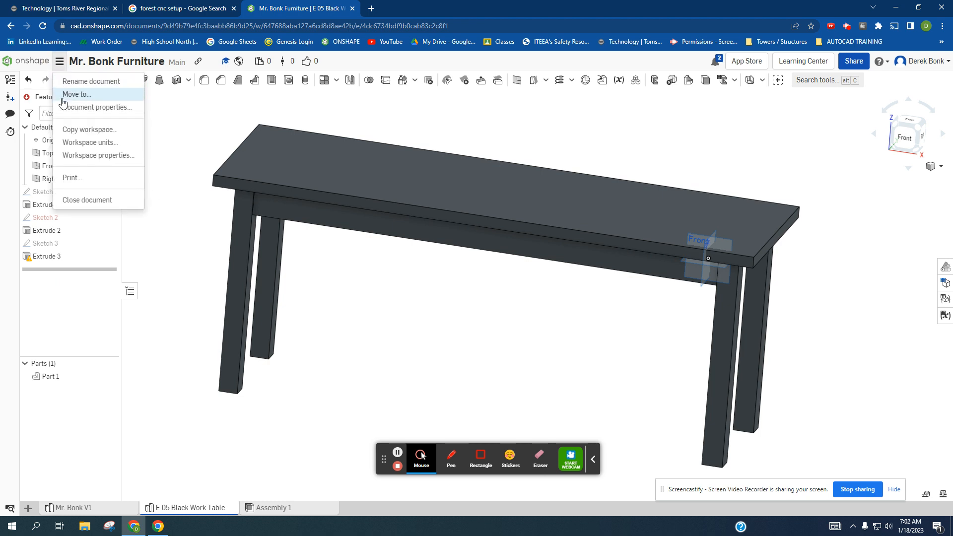